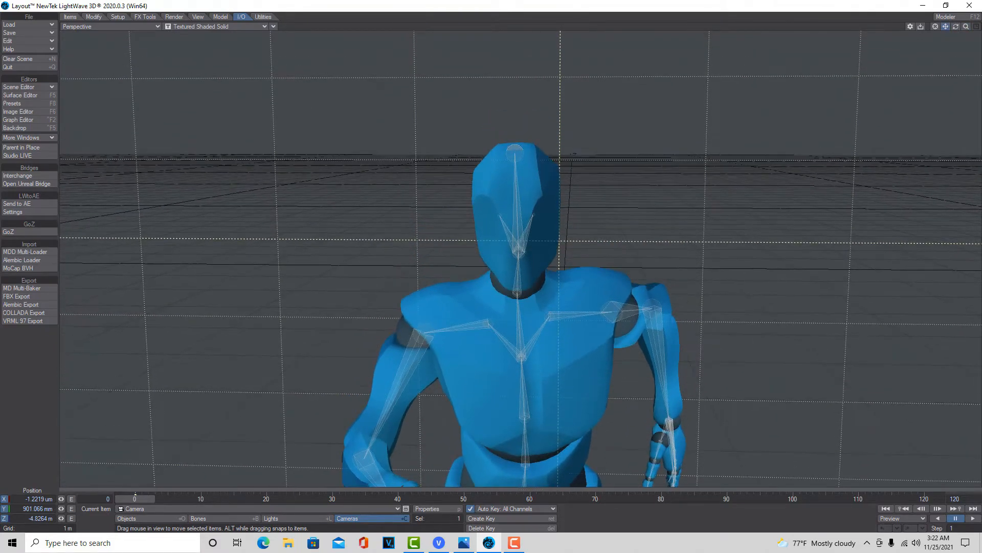
Step: Play back the character's animation in the perspective view and return to frame 0
click(974, 518)
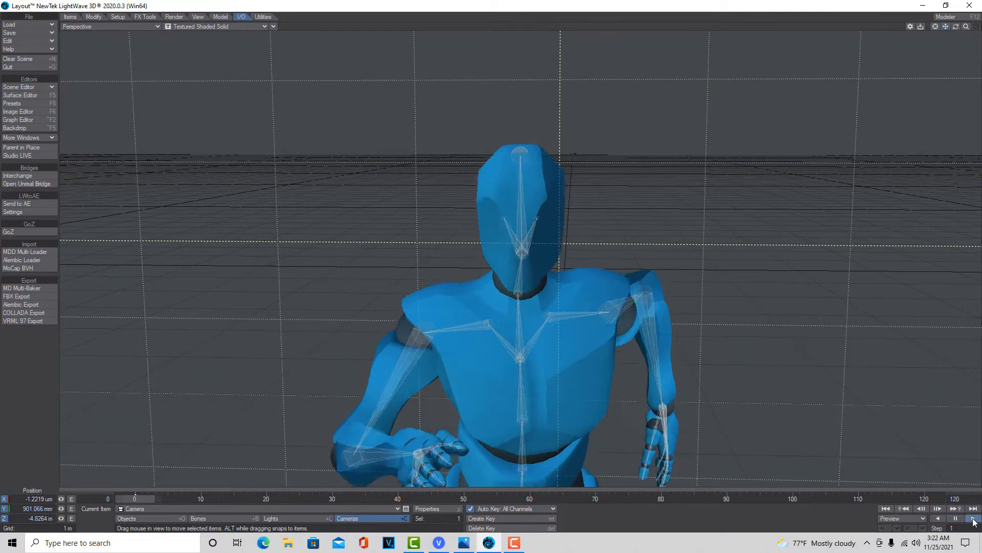
click(973, 520)
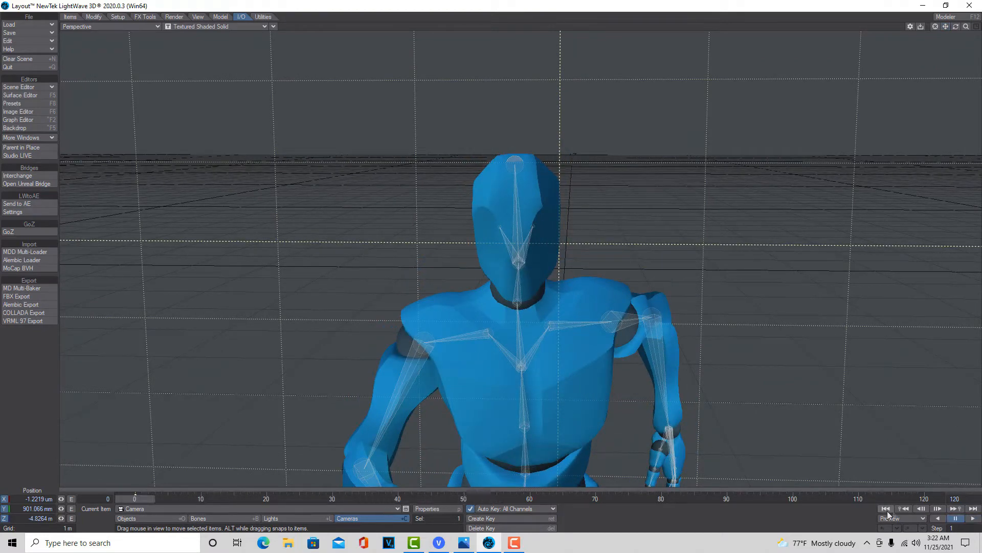
click(974, 519)
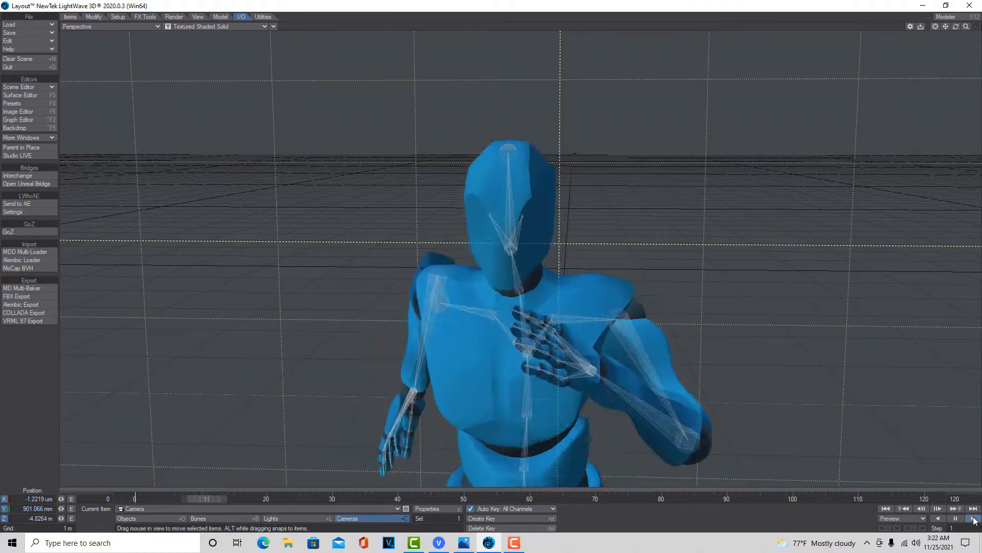
drag(398, 501, 135, 499)
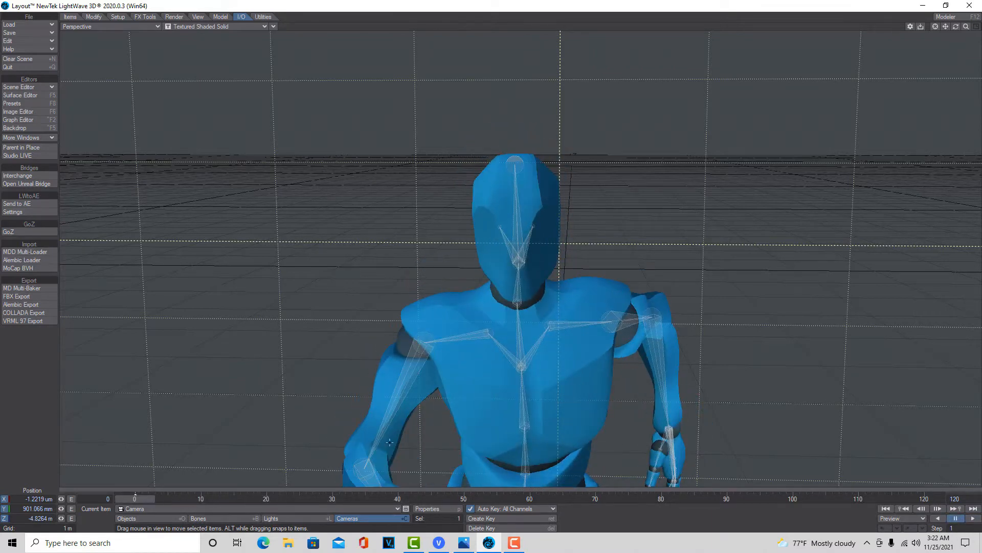
Step: Open the Scene / Dope Editor and copy the Skeleton_mixamorig:Hips keys from frame 0 to 19 in the Dope Sheet
click(35, 88)
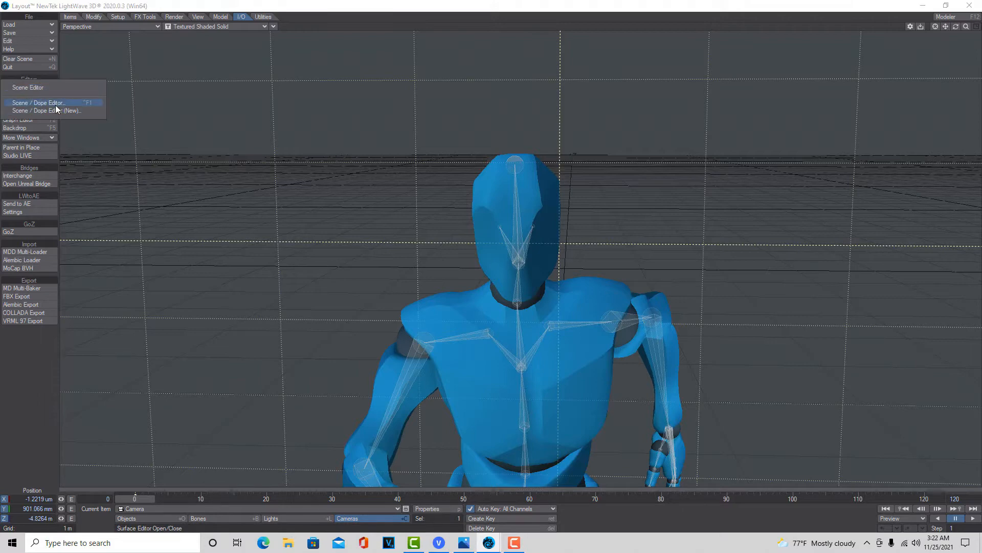
click(76, 103)
click(58, 23)
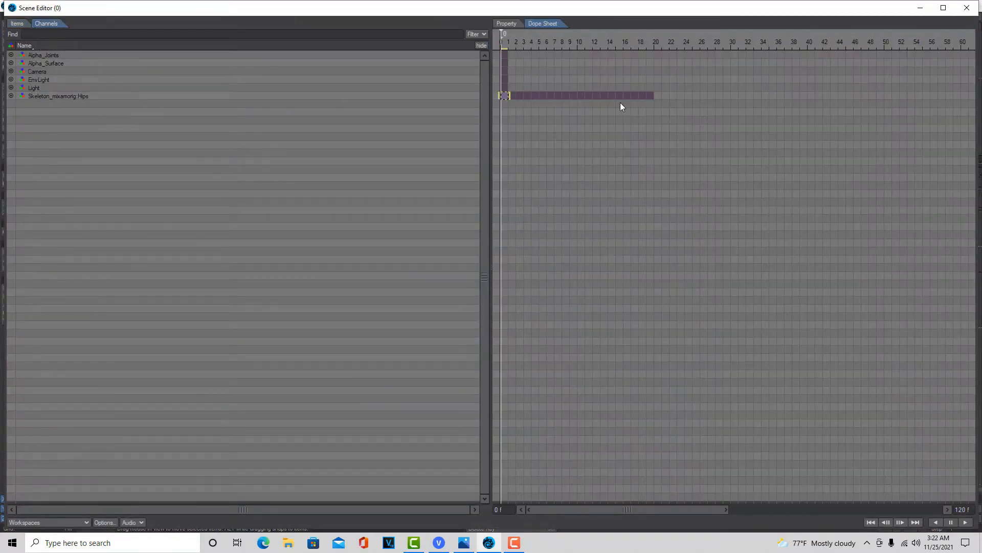
drag(653, 95, 653, 95)
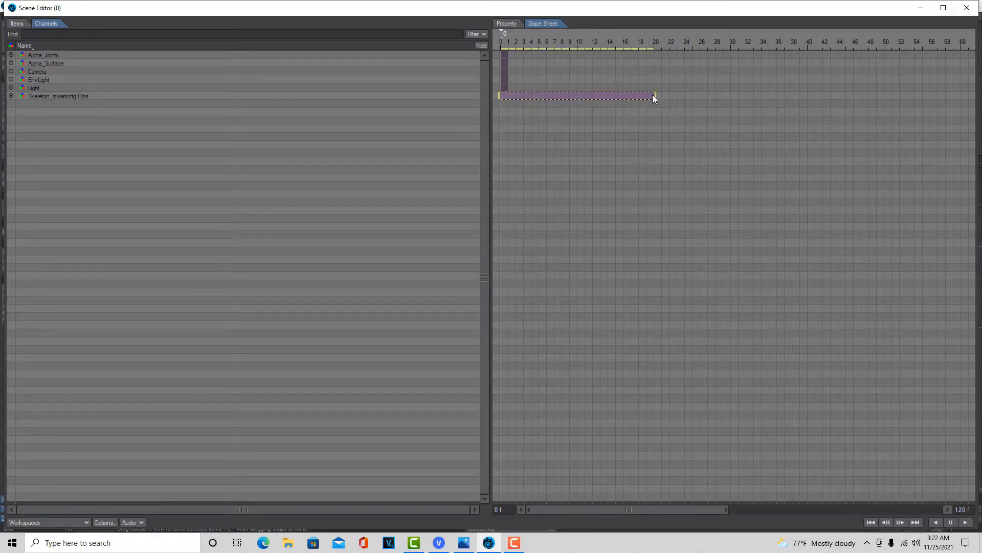
right_click(654, 97)
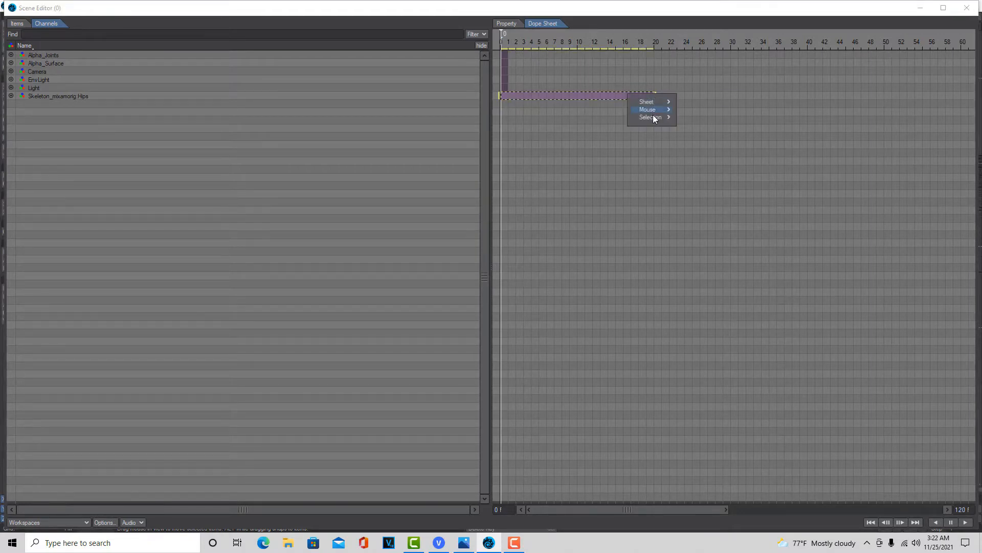
mouse_move(654, 119)
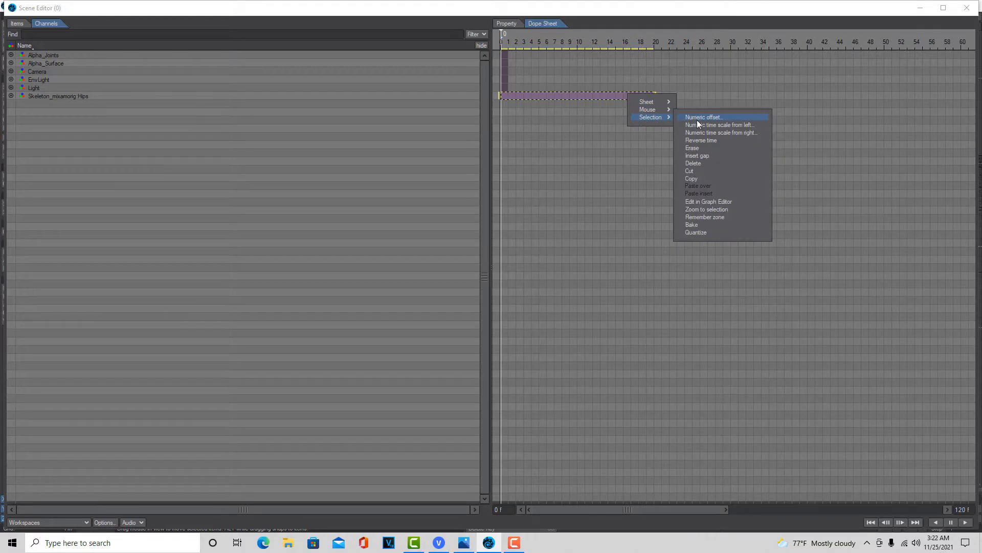
click(695, 179)
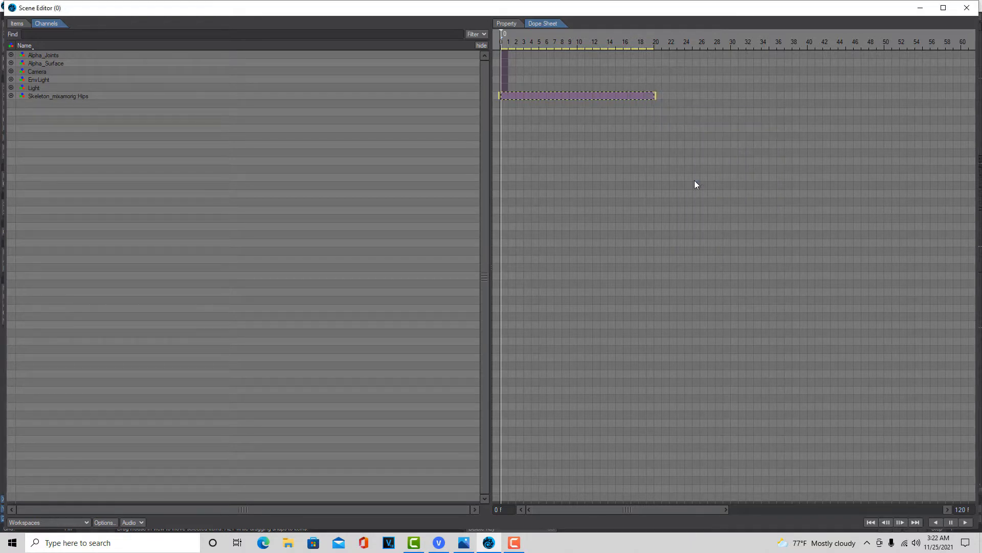
Step: Paste the copied skeleton keys starting at frame 20 to repeat the motion cycle
click(660, 95)
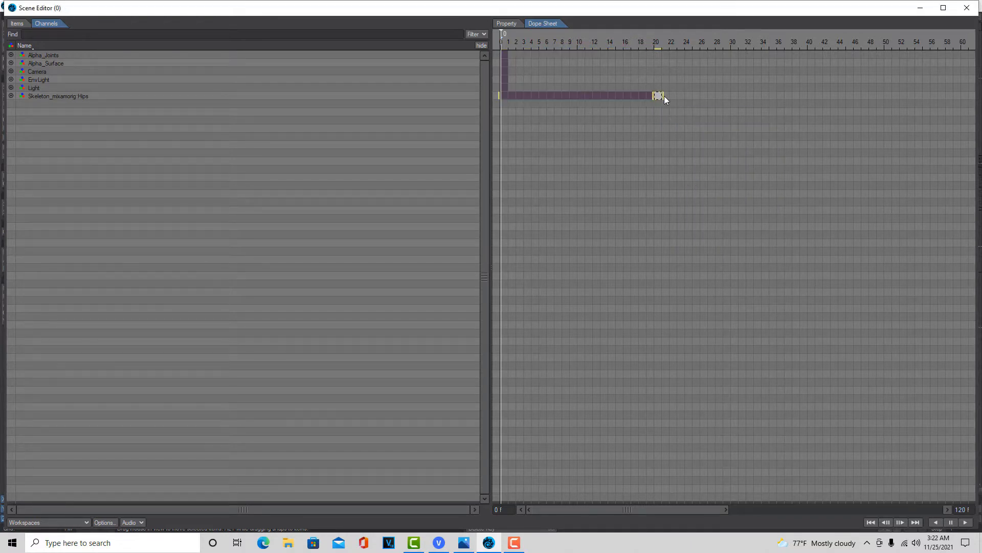
drag(663, 97, 846, 106)
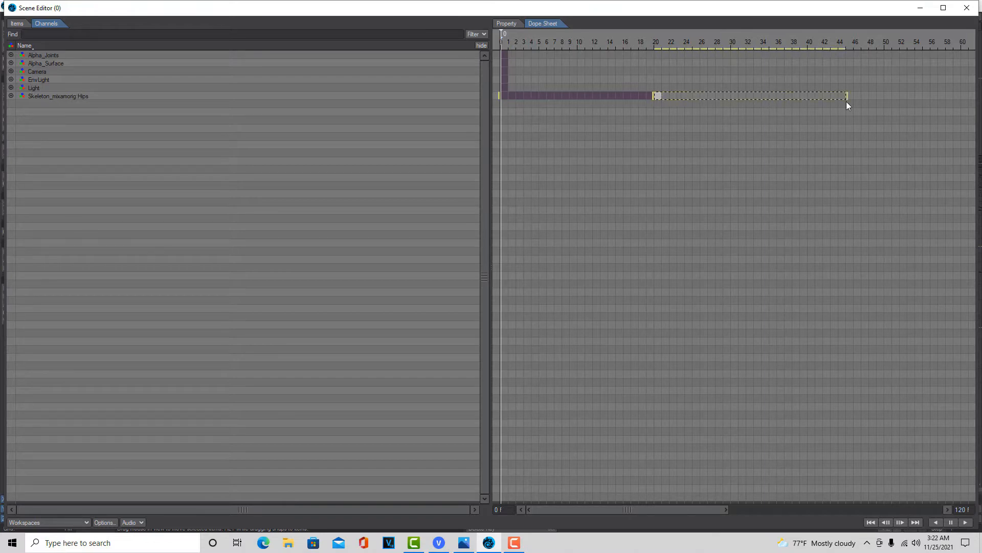
right_click(659, 95)
mouse_move(671, 116)
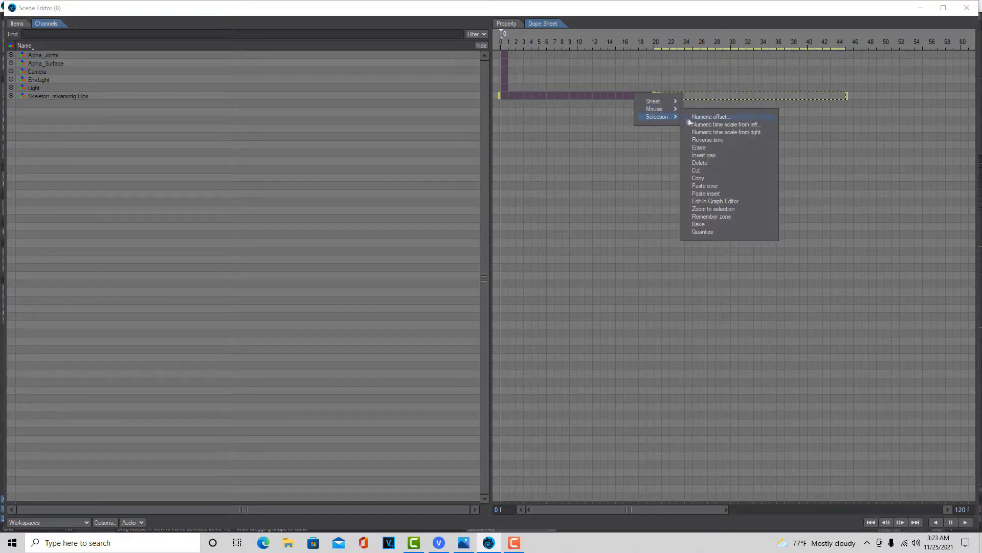
click(714, 189)
Step: Paste-insert the copied skeleton keys at frame 40 for another cycle
drag(843, 96, 975, 105)
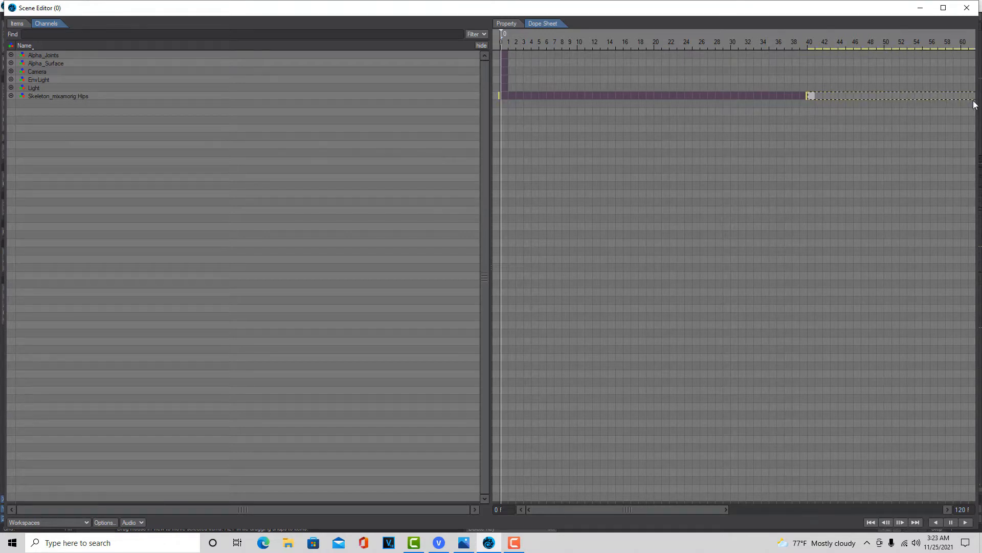
right_click(812, 95)
mouse_move(814, 117)
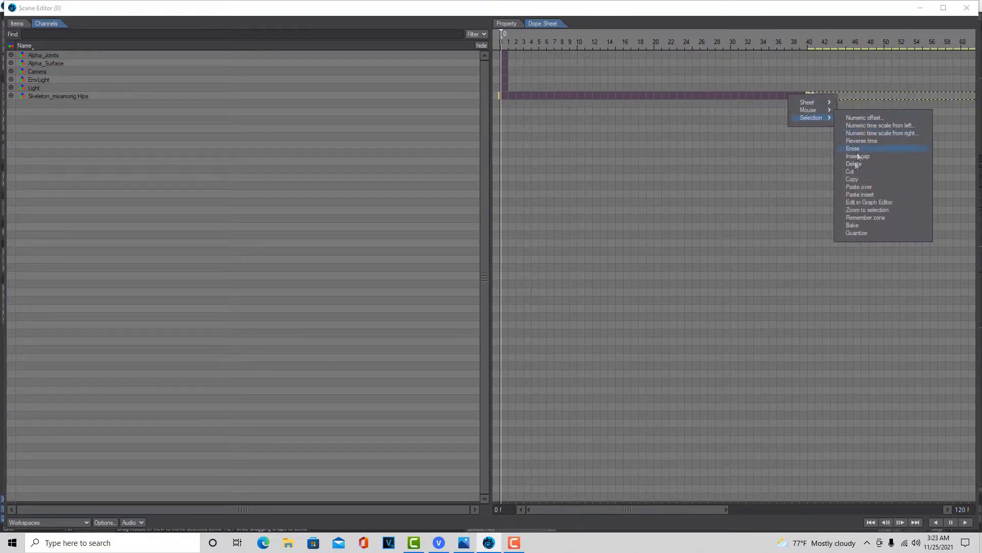
click(860, 195)
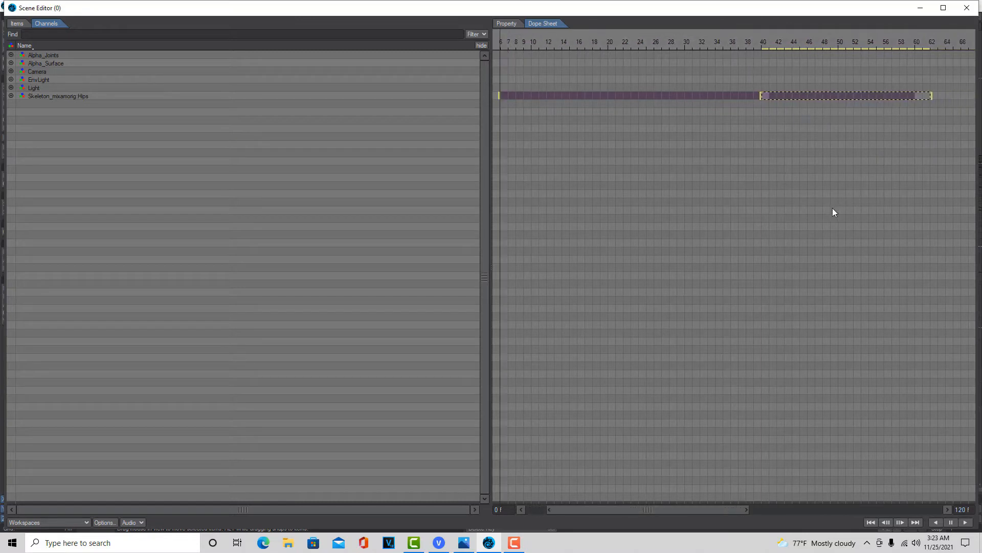
Step: Paste-insert the copied skeleton keys at frame 60 and fit the selection to the end of the pasted keys
scroll(833, 208, down, 20)
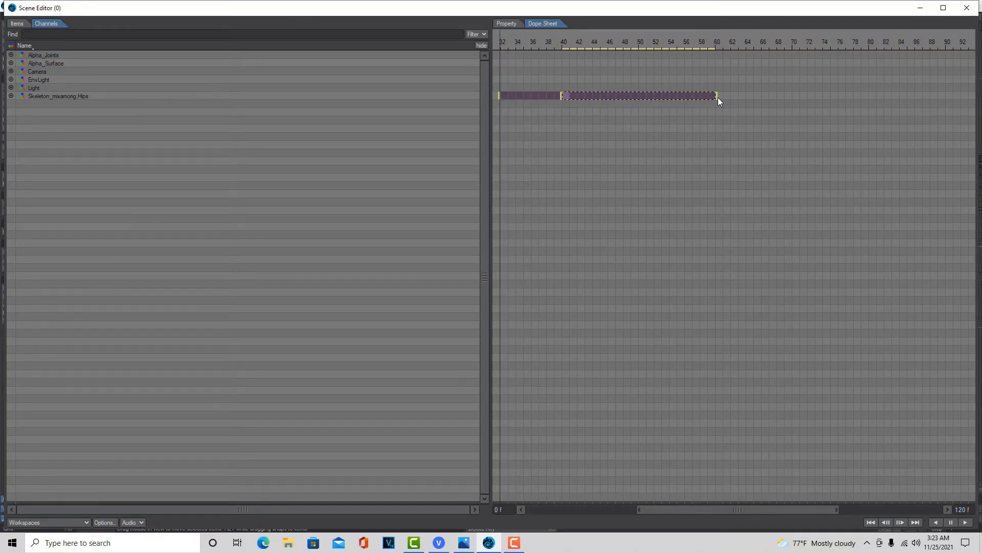
drag(721, 97, 887, 94)
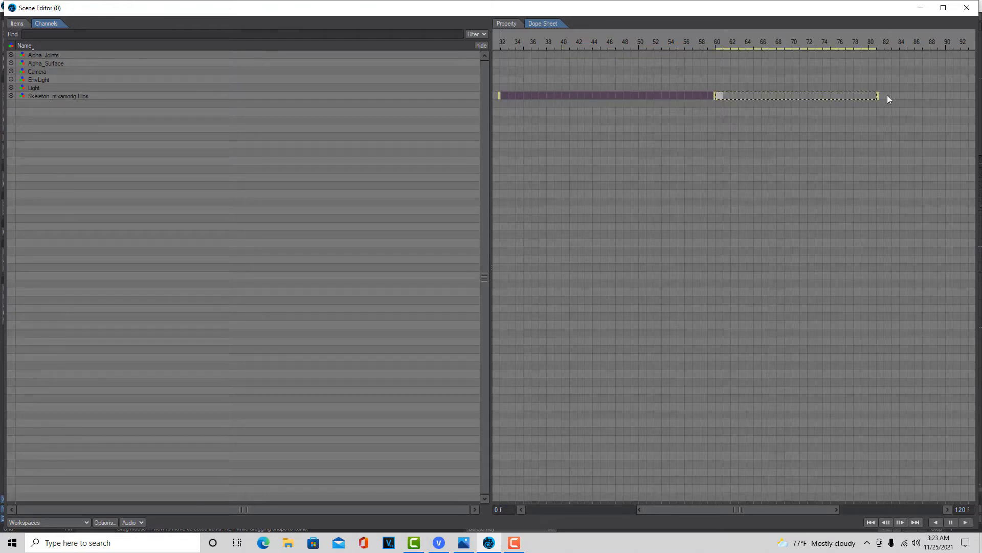
right_click(718, 97)
click(720, 96)
right_click(720, 96)
mouse_move(721, 119)
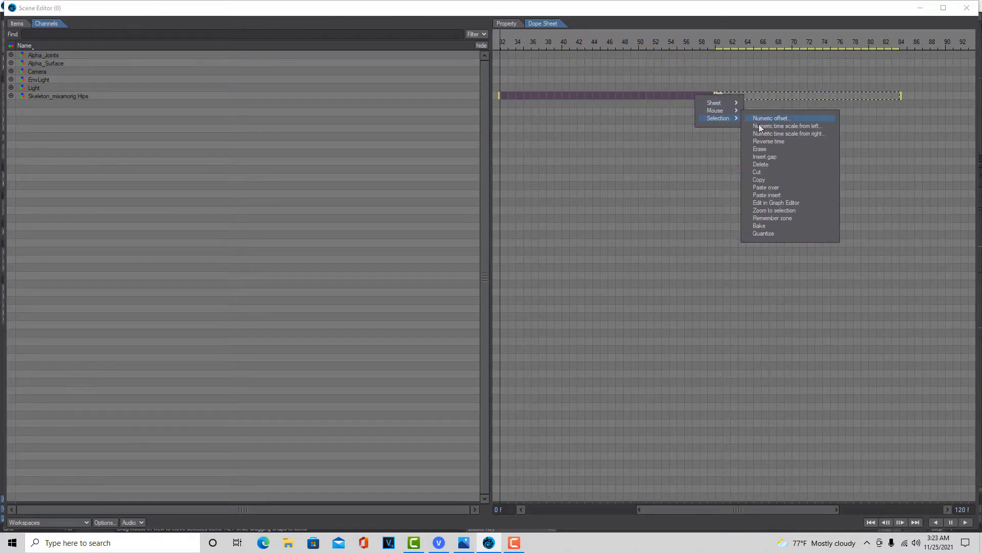
click(772, 195)
drag(902, 96, 867, 94)
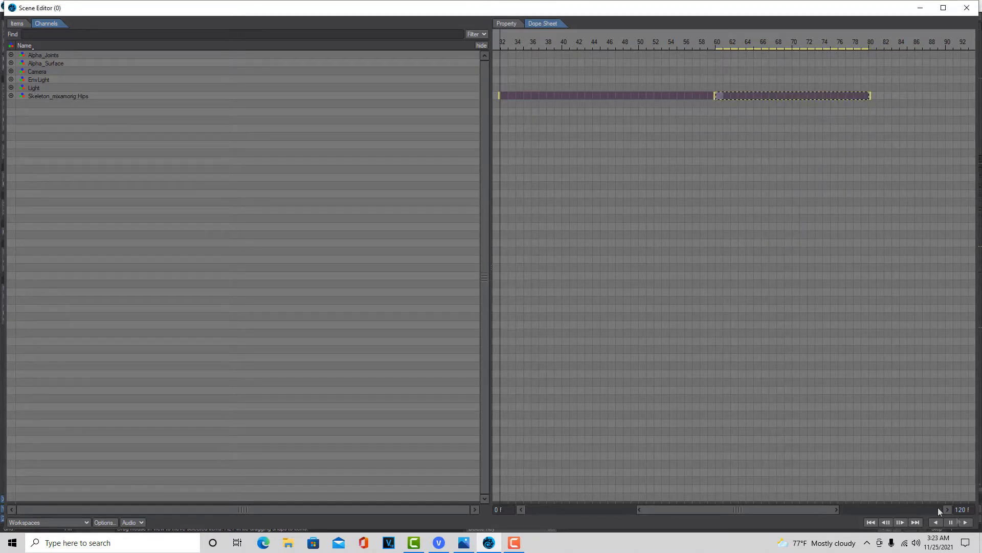
Step: Set the scene's last frame to 79 and close the Scene Editor
click(968, 511)
text(7)
click(967, 8)
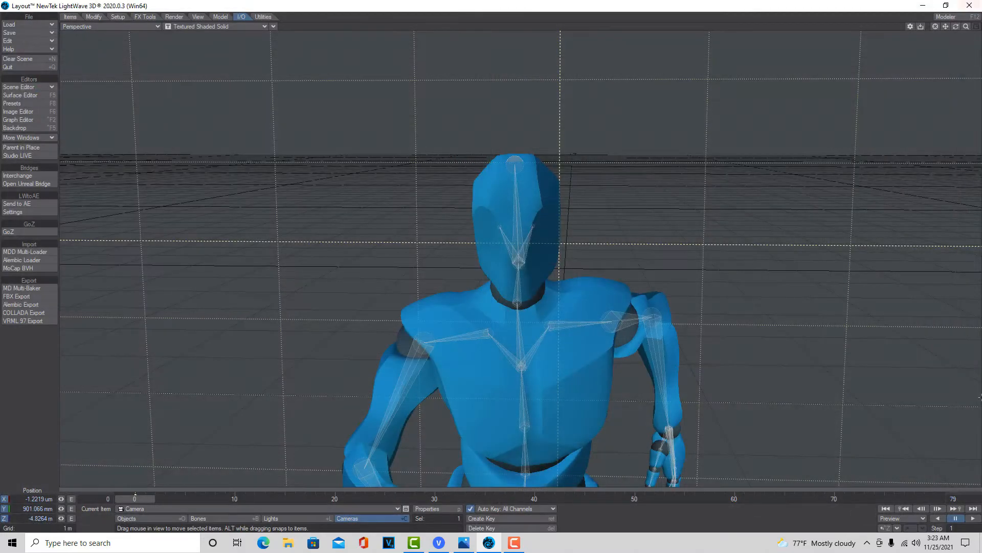
Step: Play the extended animation, stop it, and rewind to the first frame
click(972, 518)
click(956, 520)
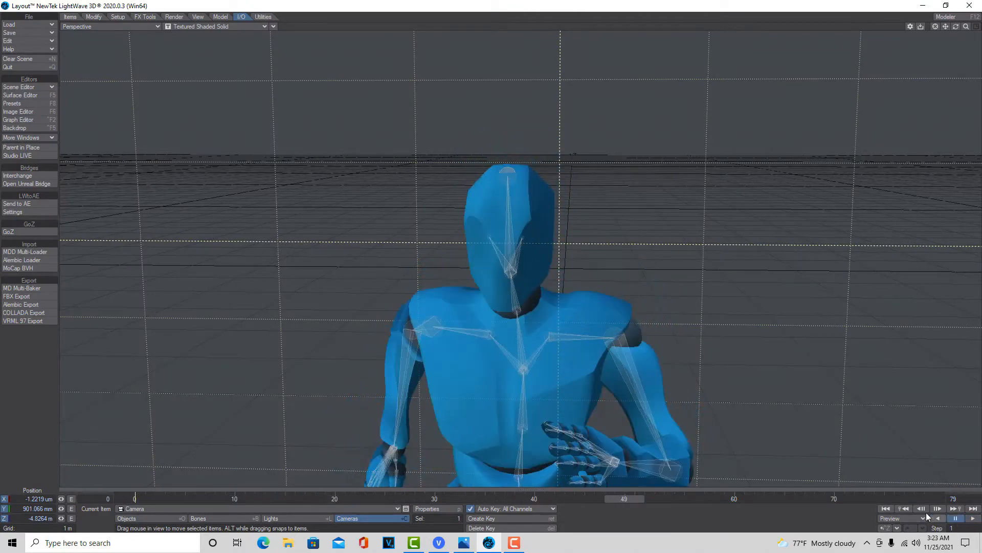
click(886, 509)
Step: Open the Surface Editor and change both the body and joint surfaces to the Principled BSDF material
click(12, 96)
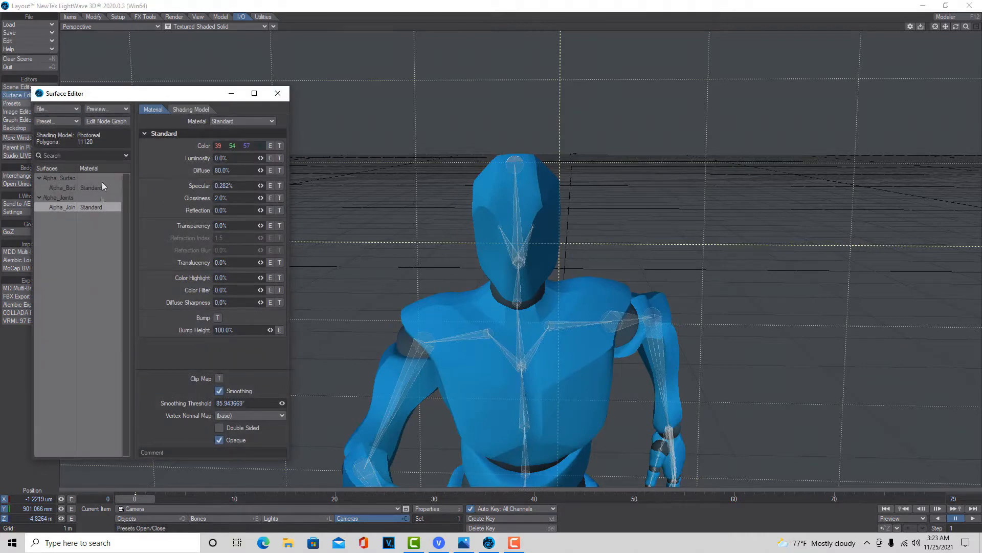
shift+click(99, 188)
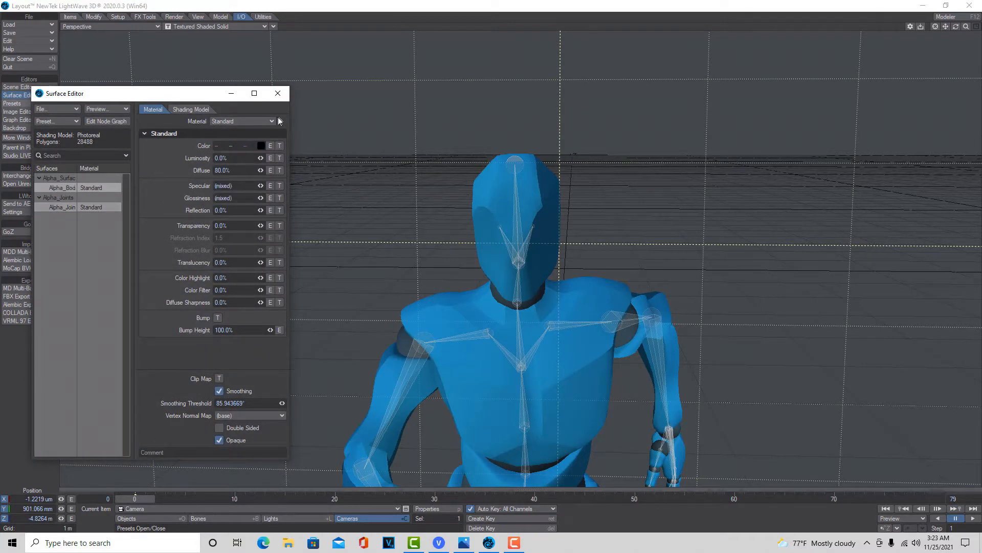
click(273, 120)
click(262, 82)
Step: Set the Alpha_Joints surface's base color to black
click(104, 208)
click(262, 146)
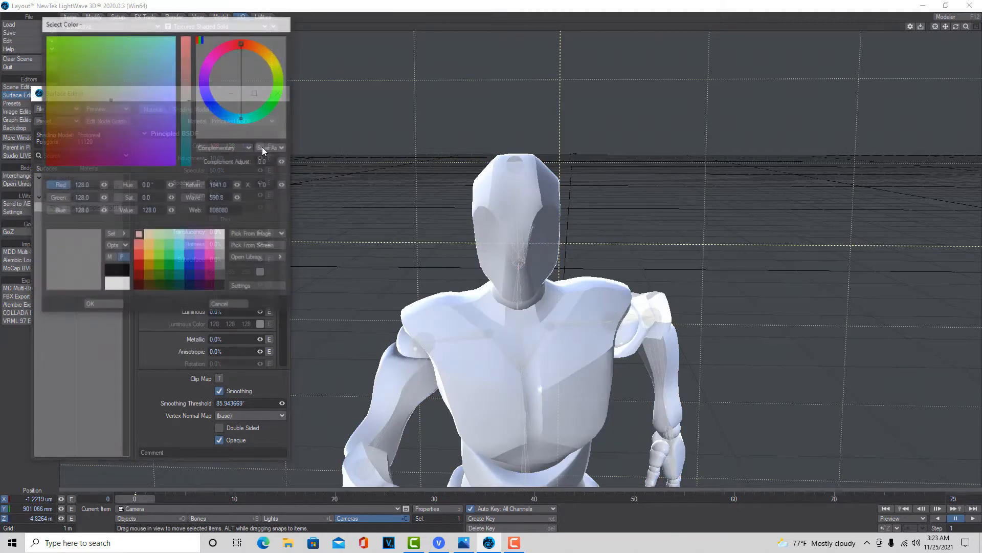
click(123, 279)
click(101, 302)
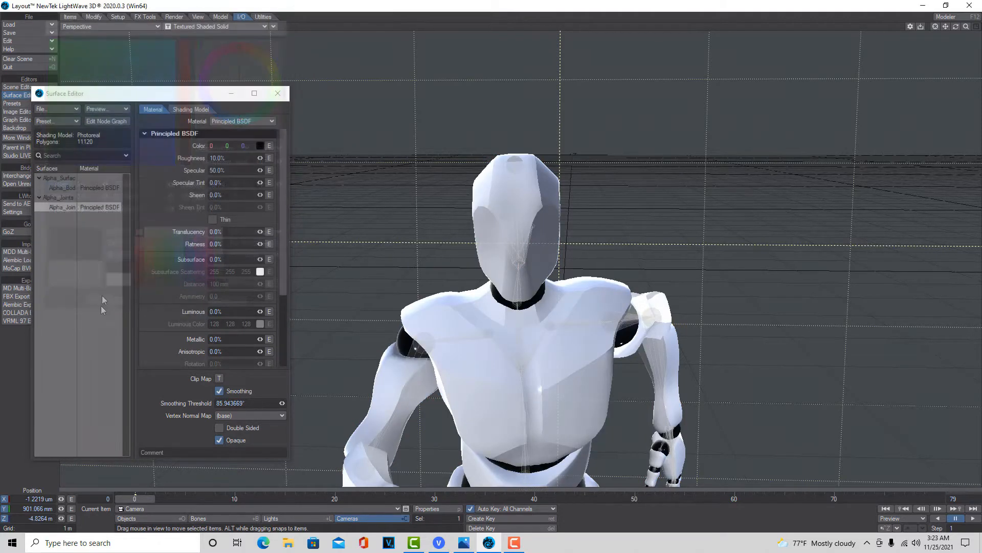
Step: In the body surface's node graph, add a 3D Checkerboard texture and connect its Color to the Principled BSDF Color
click(96, 187)
click(107, 121)
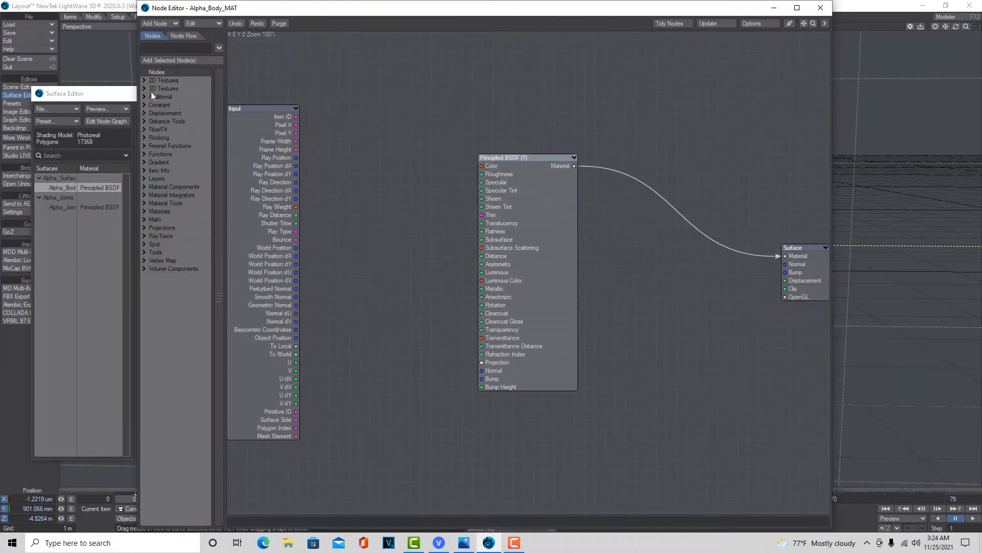
click(145, 89)
double_click(173, 104)
drag(540, 246, 482, 166)
Step: Set the Checkerboard node's foreground color to red (BF0000) and close the node and surface editors
double_click(323, 196)
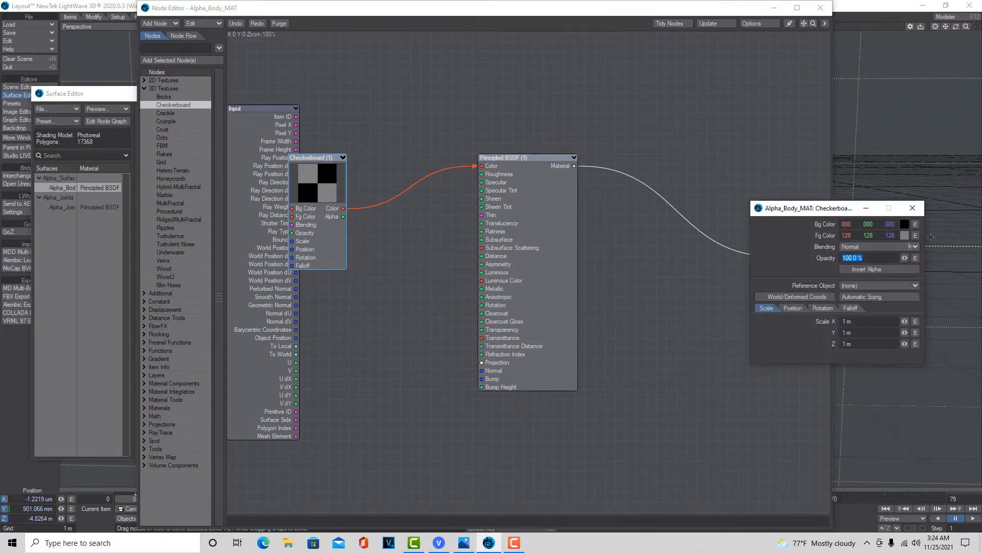
click(904, 235)
click(141, 270)
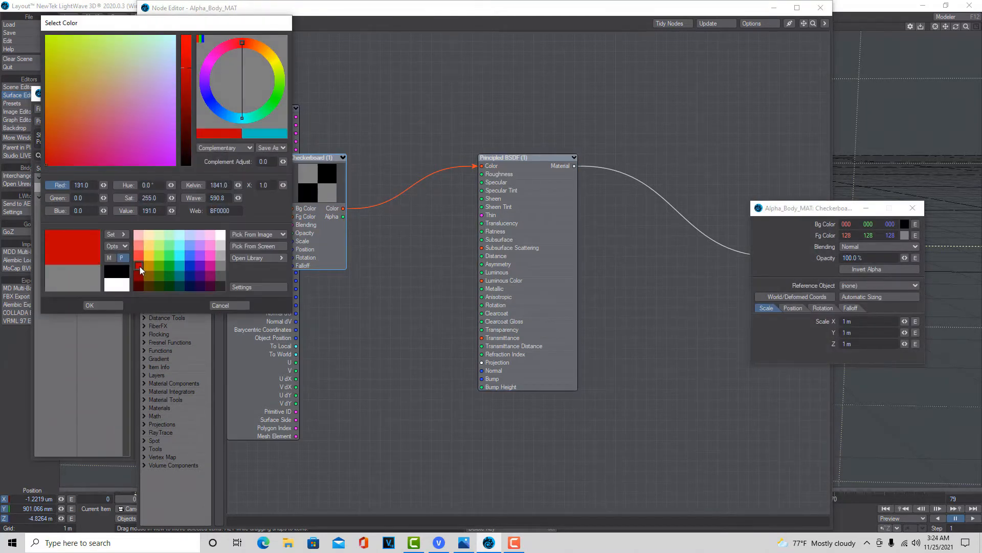
click(106, 306)
click(820, 8)
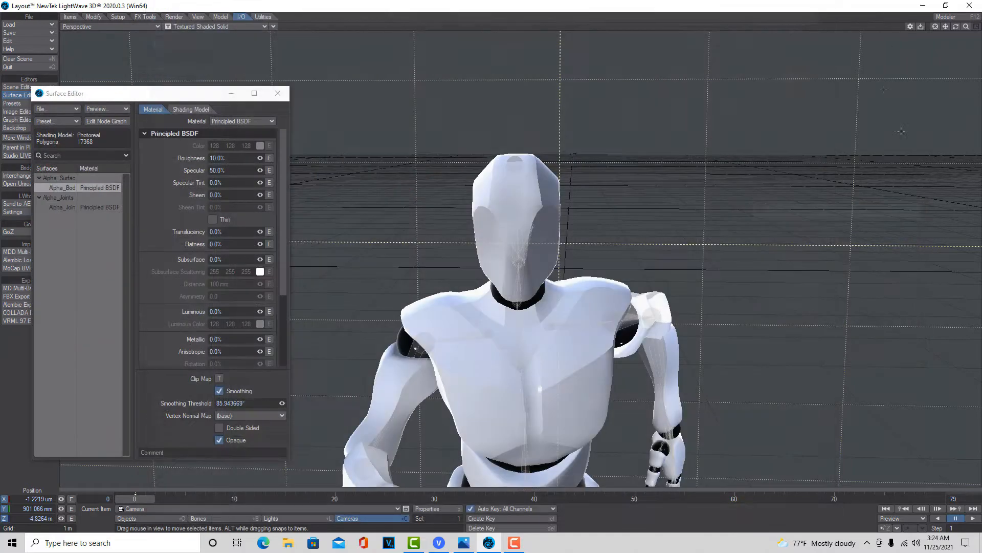
click(278, 93)
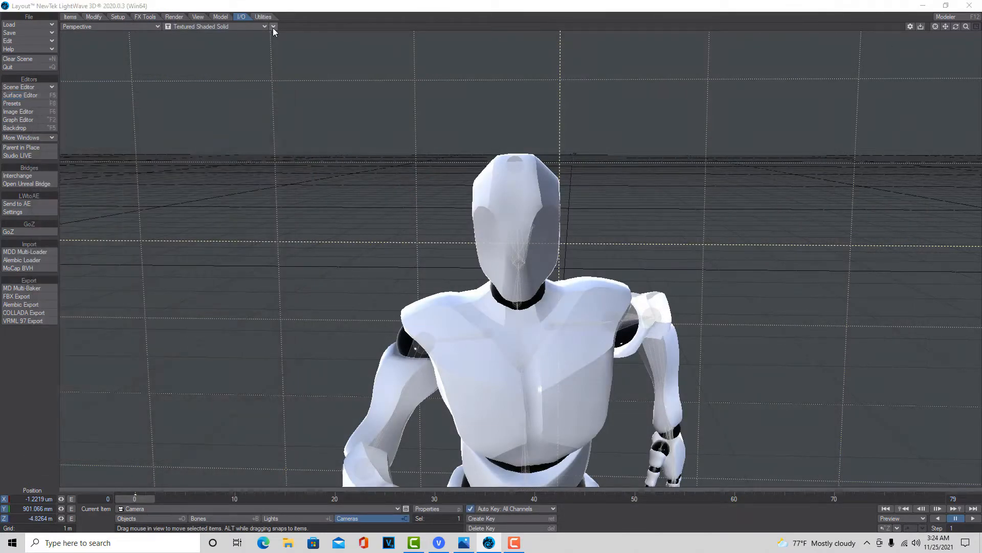
Step: Match the camera's placement to the current perspective view
click(274, 27)
mouse_move(312, 165)
click(344, 169)
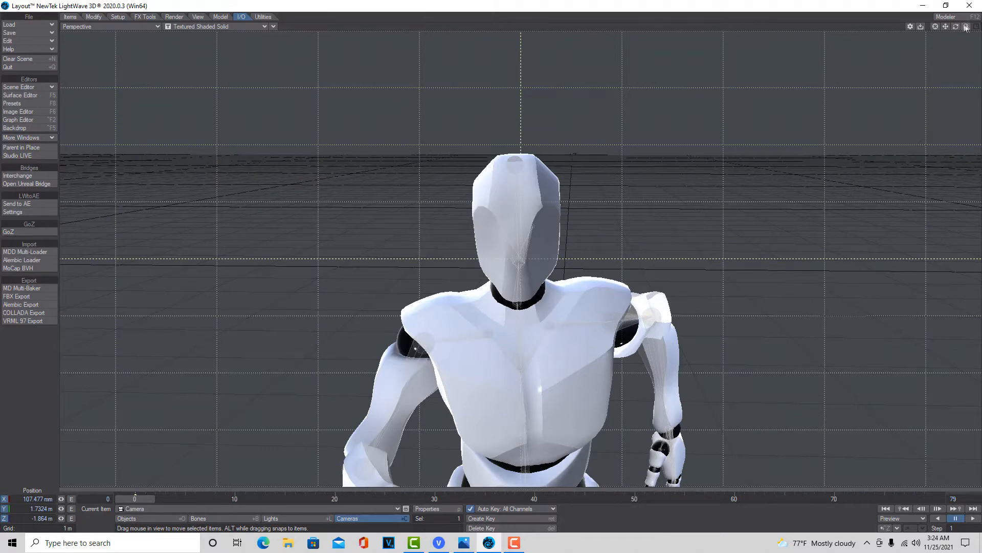
Step: Play the animation and switch the perspective viewport's display mode to VPR
drag(968, 29, 981, 30)
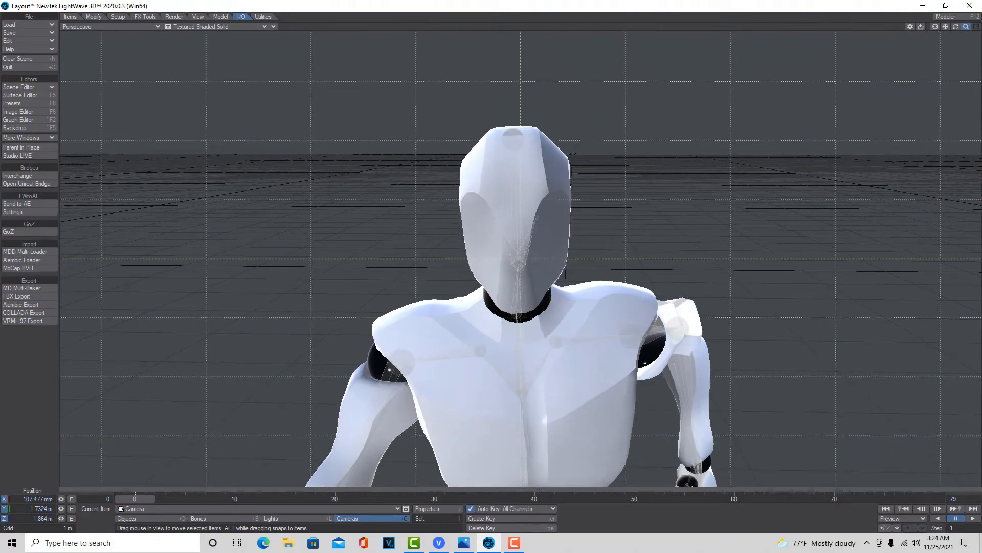
click(972, 519)
click(260, 27)
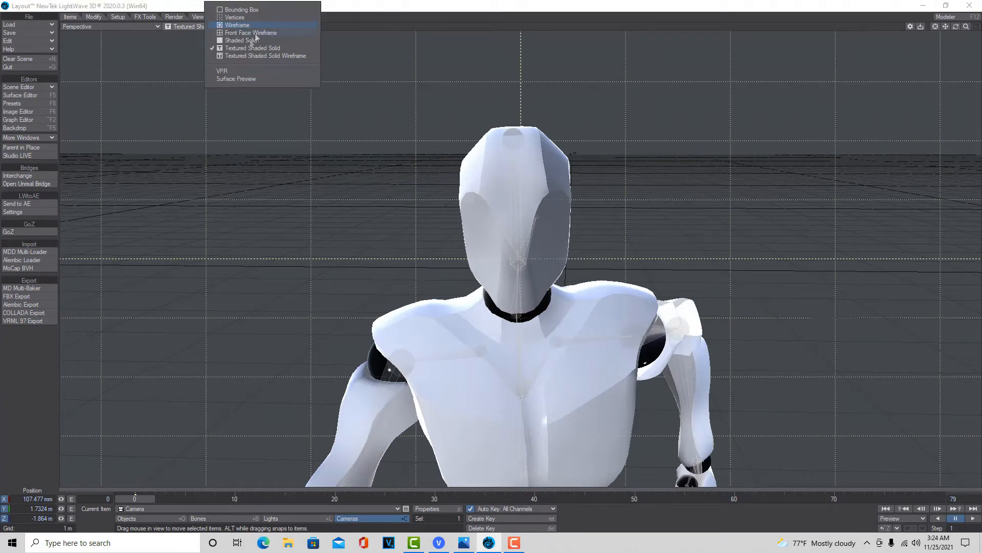
click(233, 74)
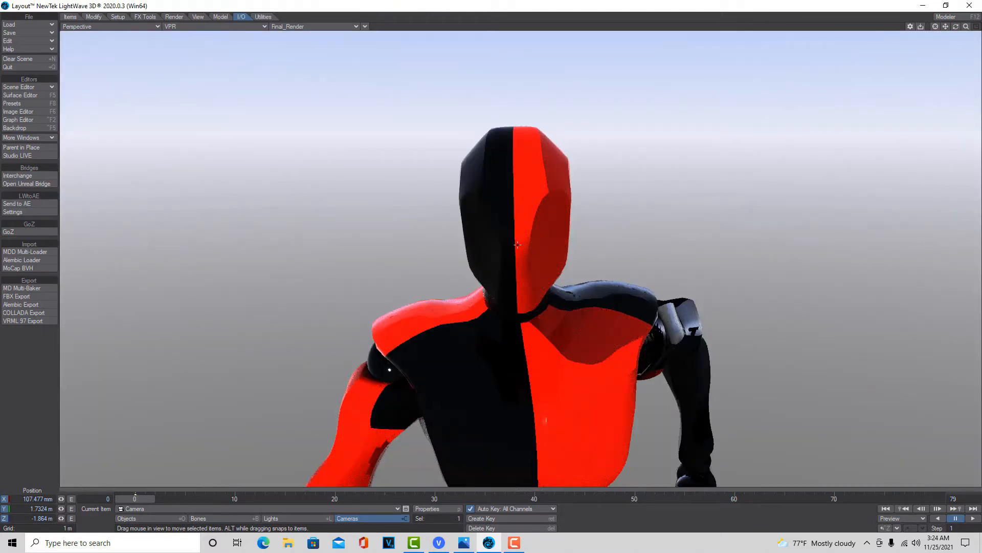
Step: Open the light properties for EnvLight and turn off its Use Global environment option
click(313, 518)
click(444, 509)
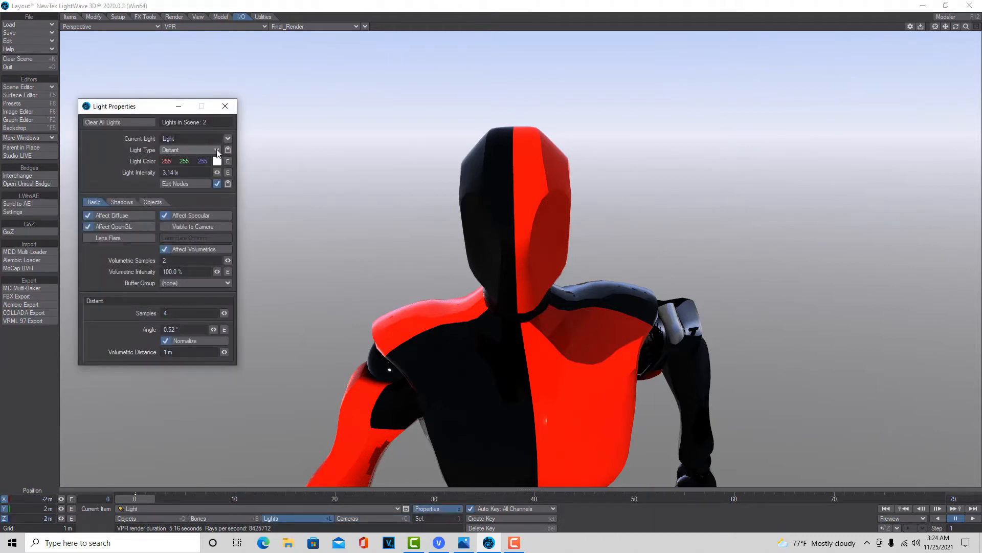
click(231, 144)
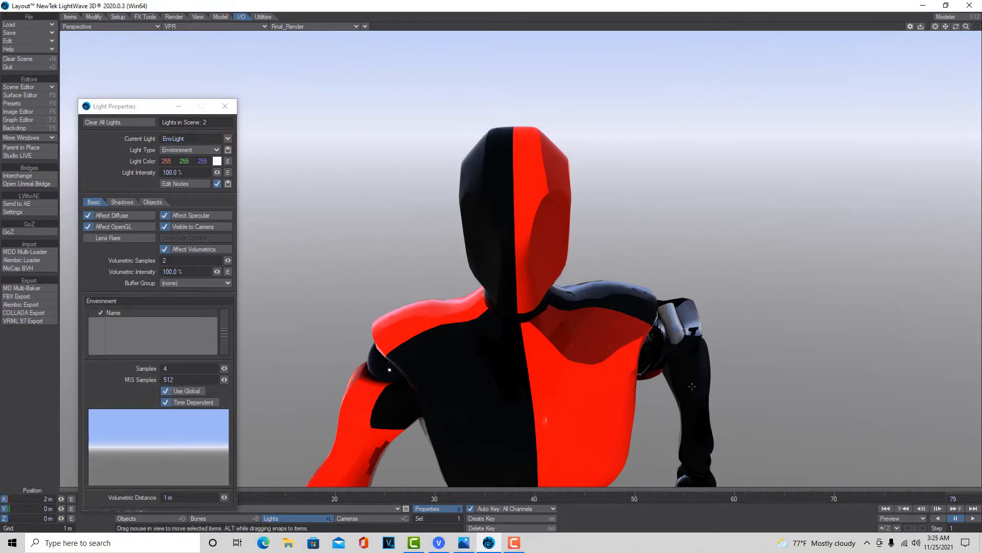
click(168, 392)
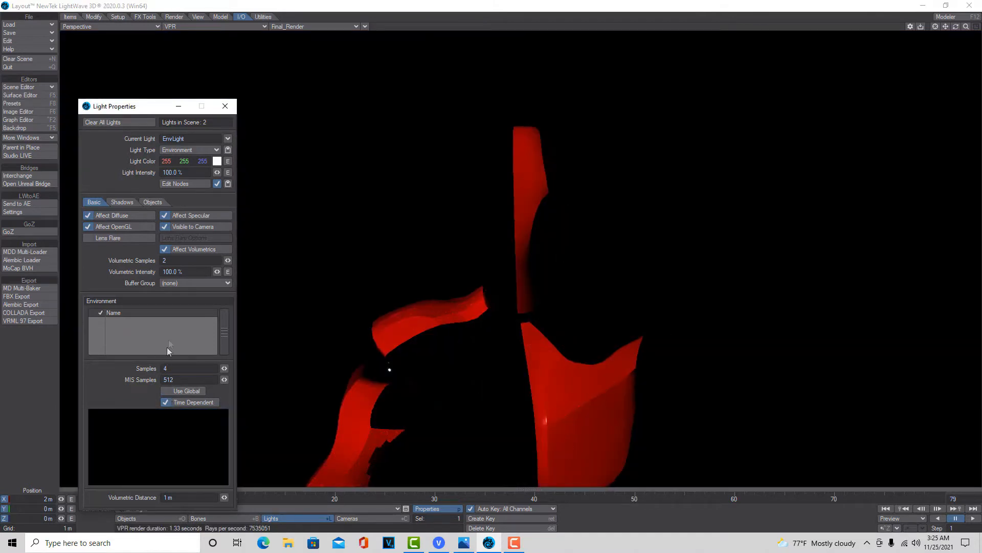
Step: Add a Textured Environment to EnvLight's environment list and open its texture for editing
click(166, 329)
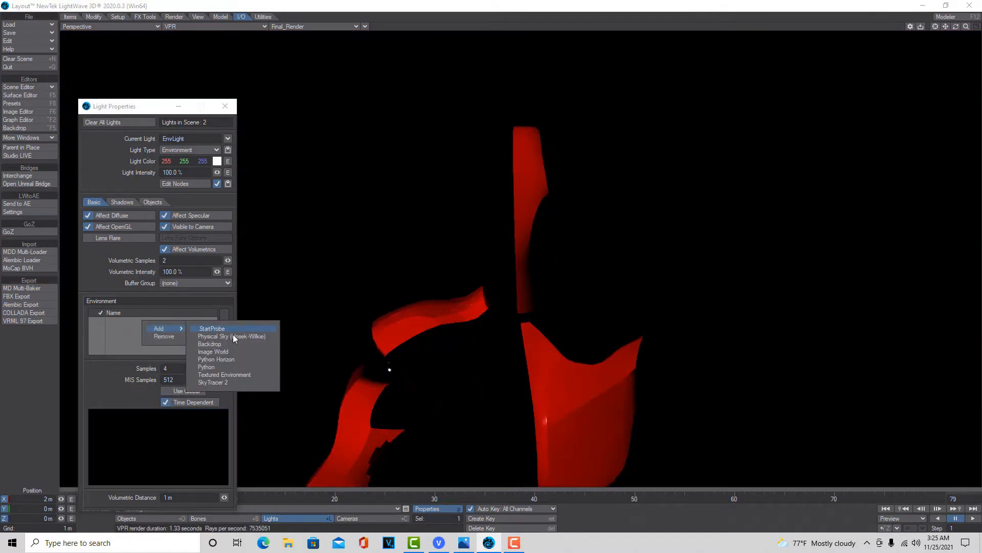
click(231, 374)
double_click(156, 320)
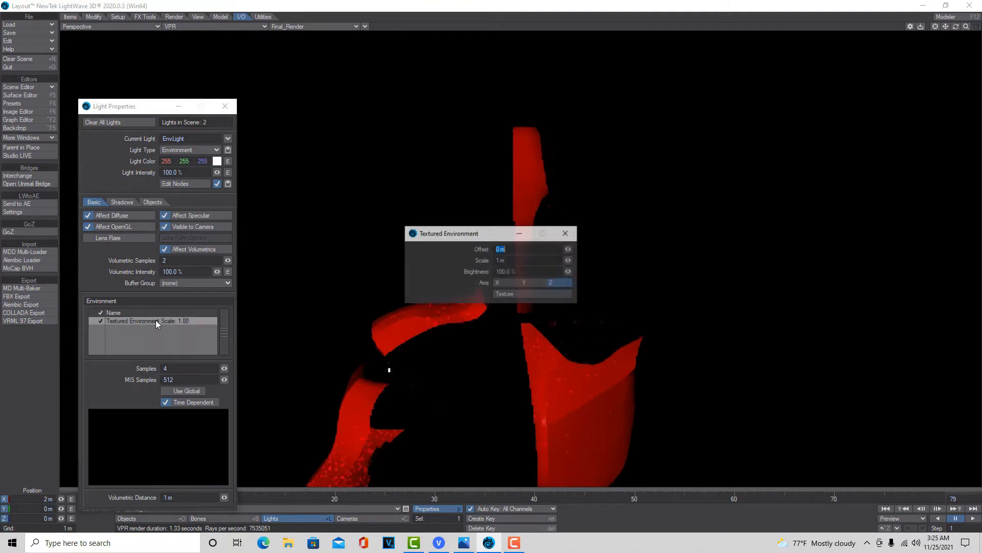
click(535, 294)
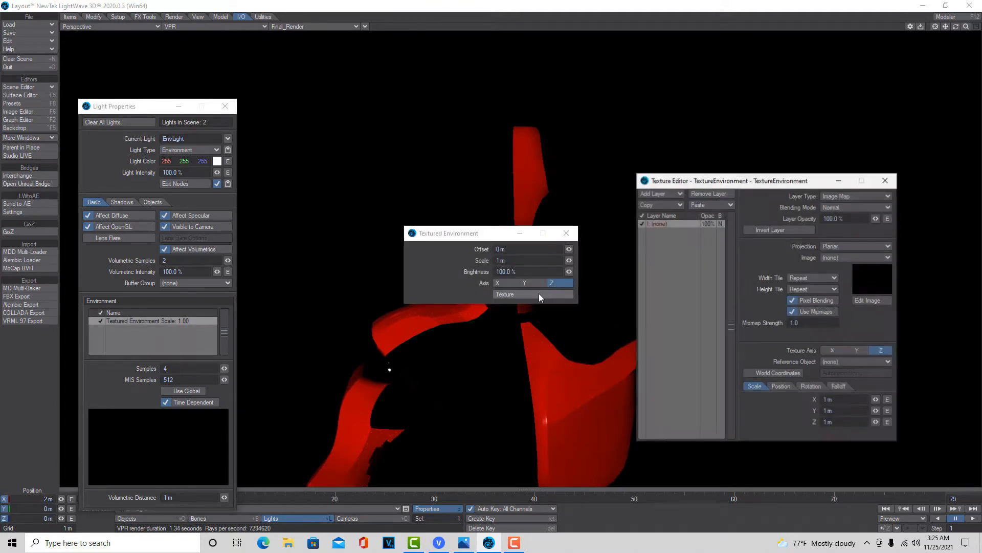
Step: Load Ranch_style_home_in_Salinas,_California from the Desktop as the environment texture's image and close the texture and light windows
click(889, 257)
click(892, 263)
click(533, 317)
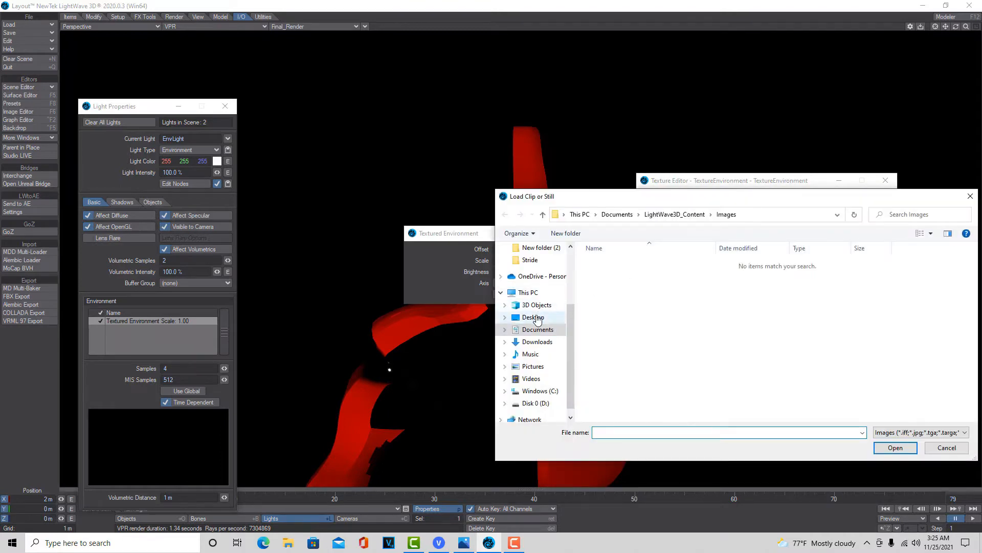
click(949, 281)
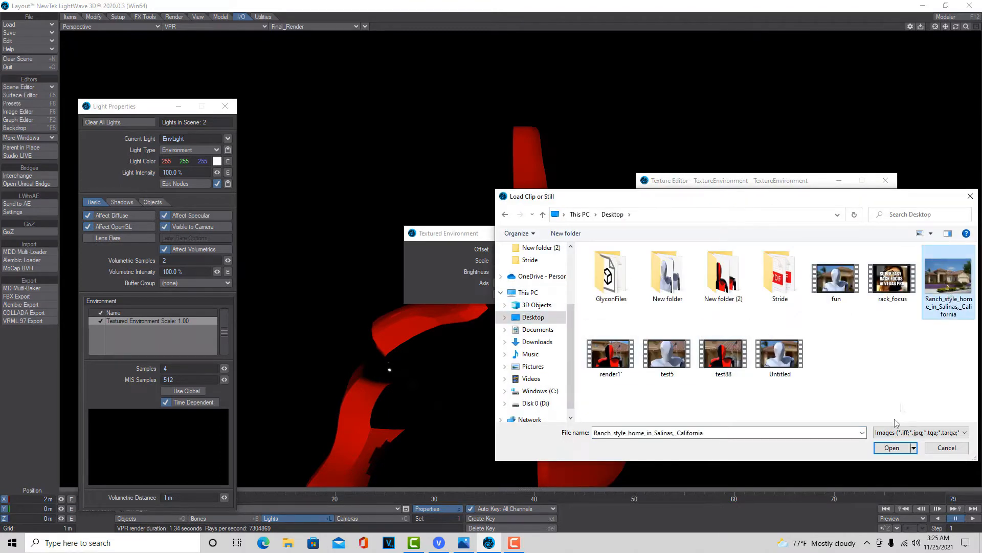
click(892, 448)
click(566, 233)
click(885, 181)
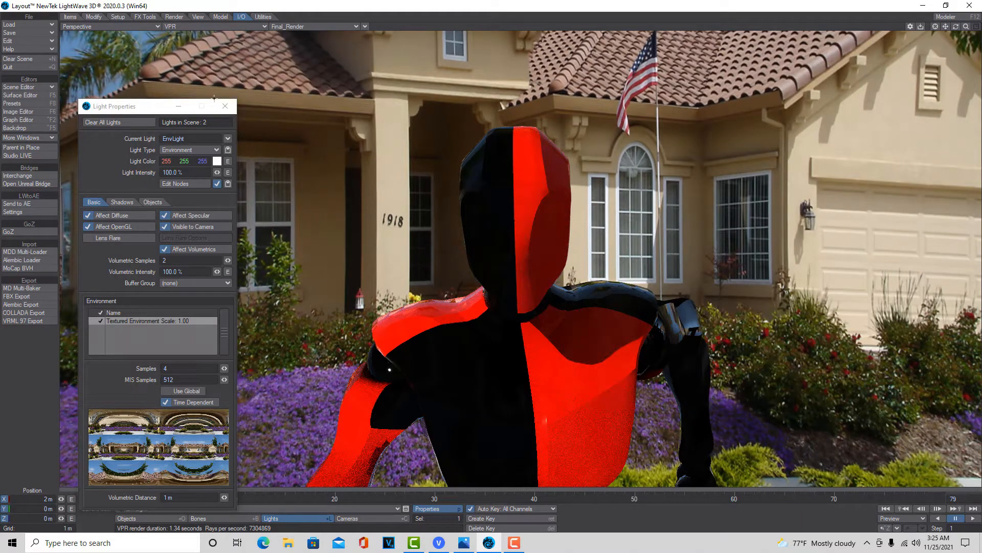
click(225, 106)
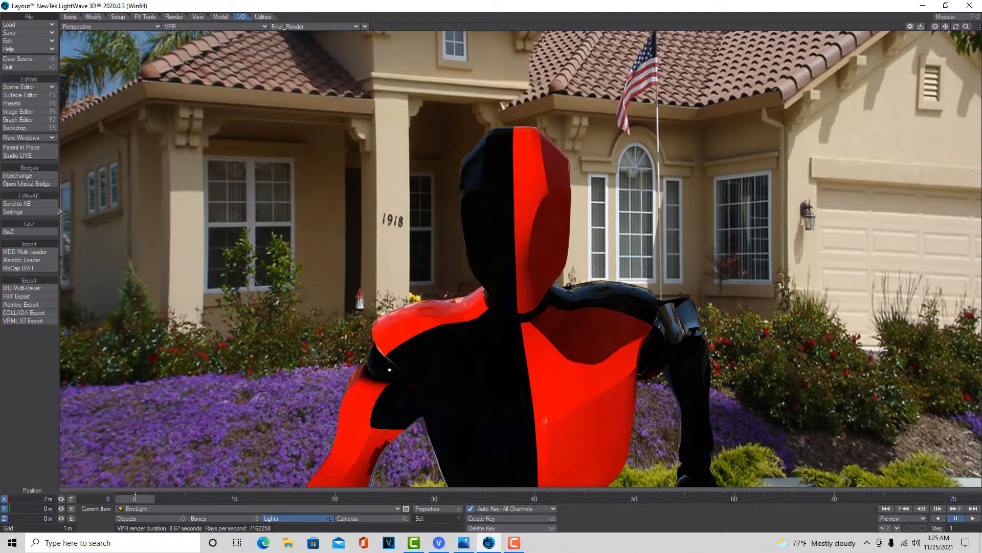
Step: In the render output settings, stop using the preferences output path and set the base save path to Desktop\New folder
click(174, 17)
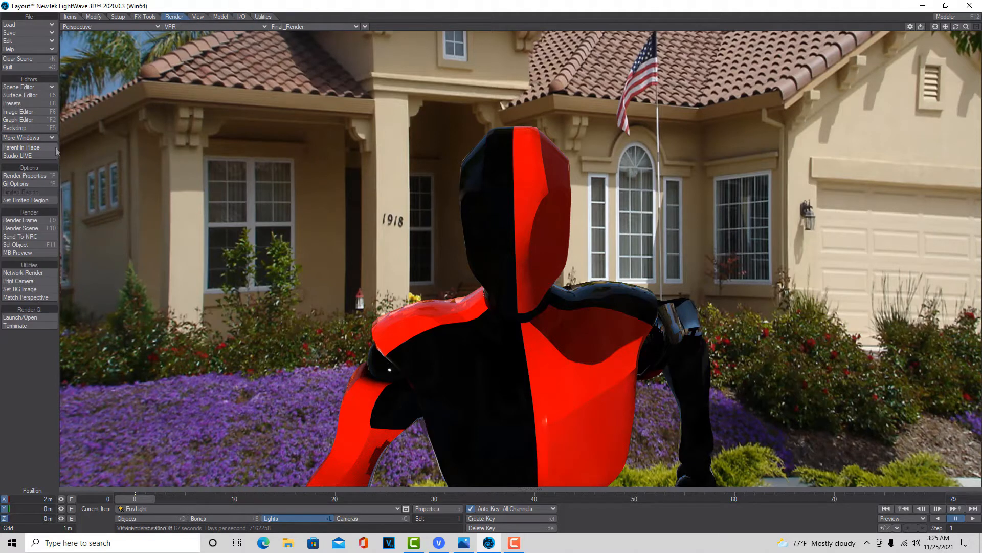
click(29, 176)
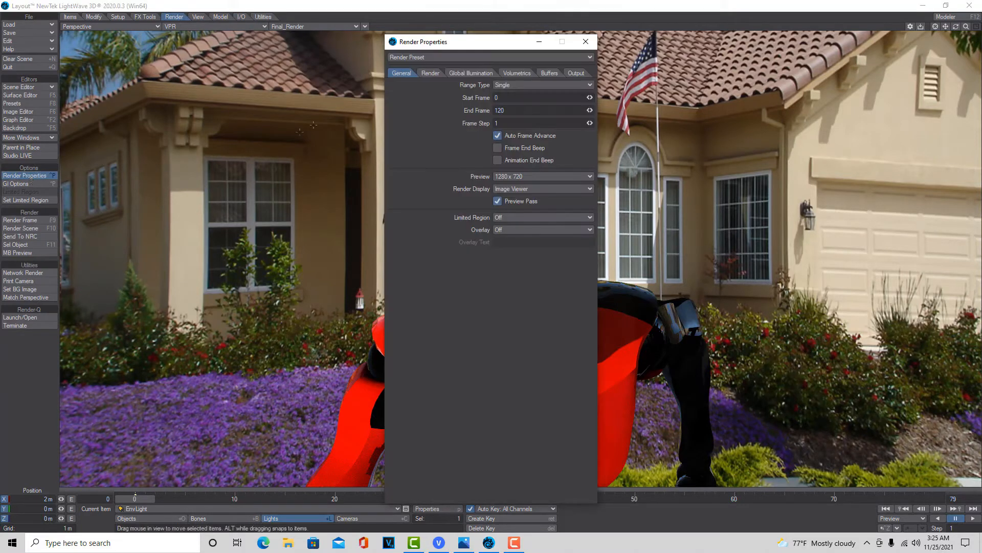
click(569, 75)
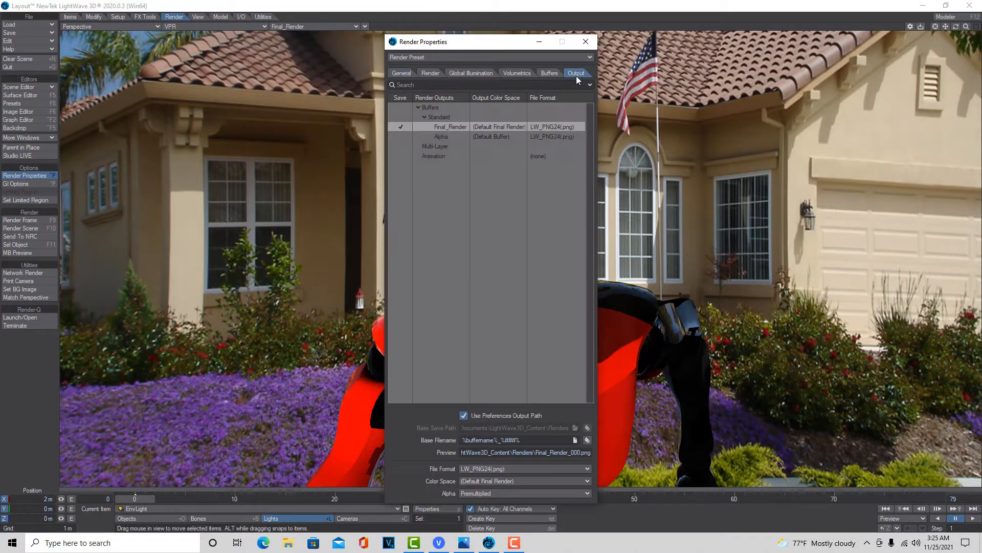
click(463, 415)
click(575, 427)
click(435, 190)
click(769, 311)
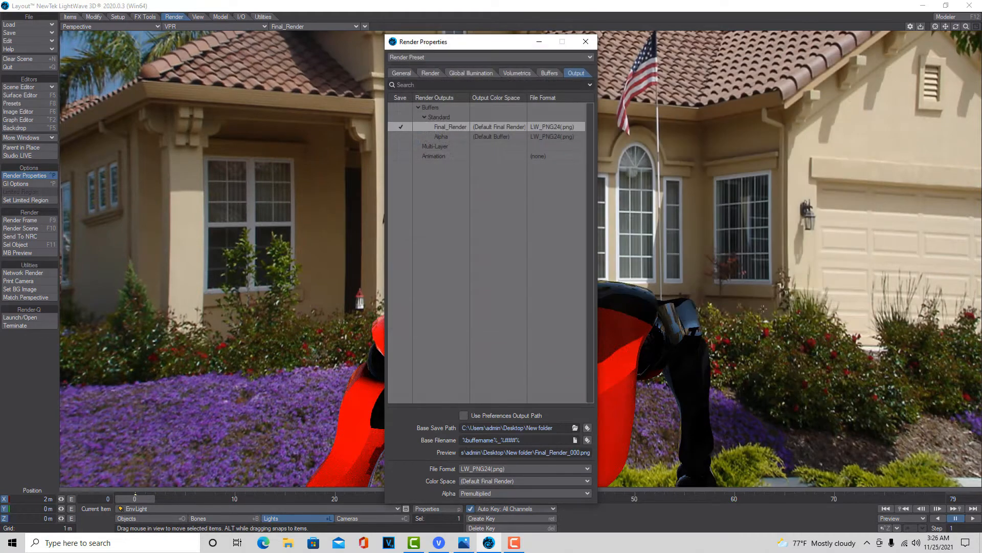
Step: Set the Final_Render output's file format to LW_PNG32(.png) and close the render properties
click(582, 469)
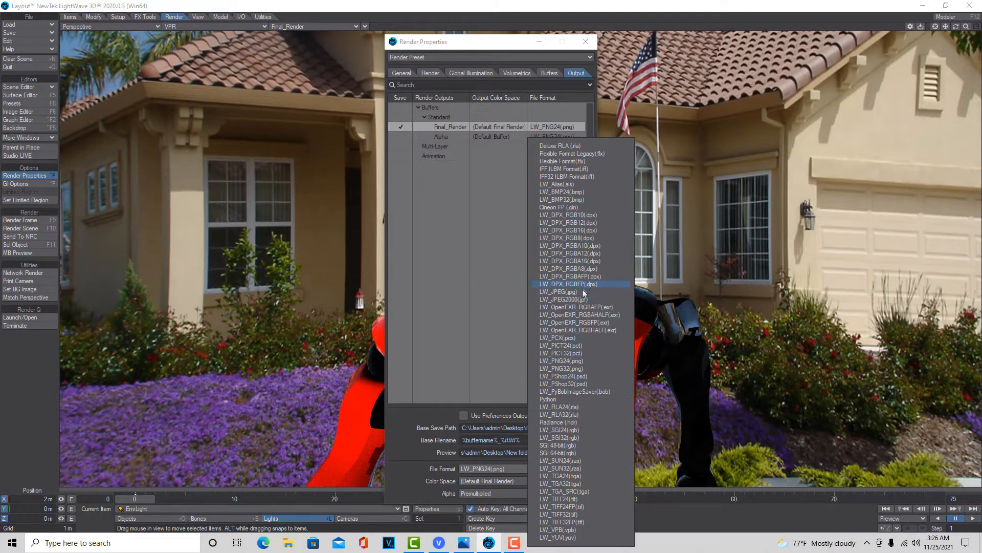
click(562, 368)
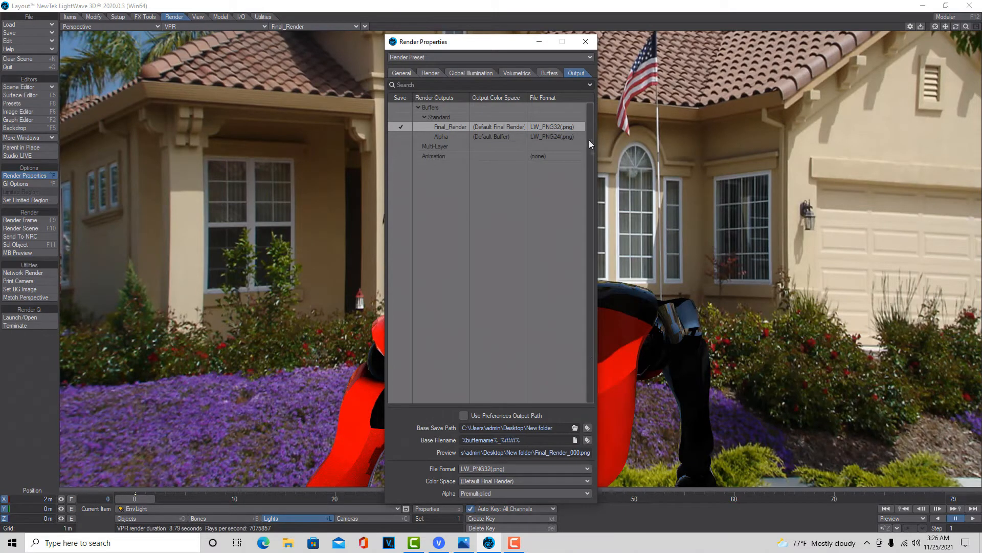
click(587, 42)
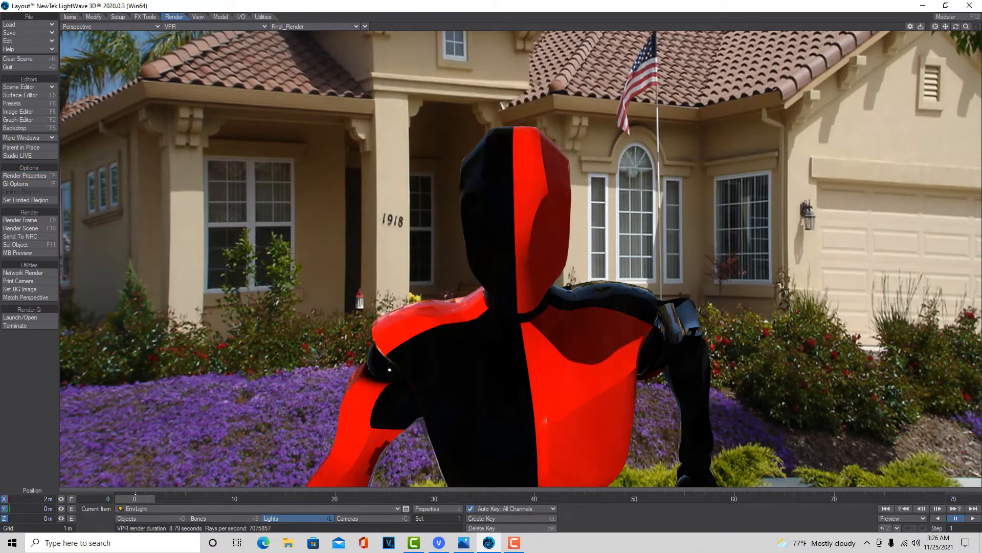
Step: Start rendering the scene's frame sequence with the render display turned off, and abort the render partway
click(34, 229)
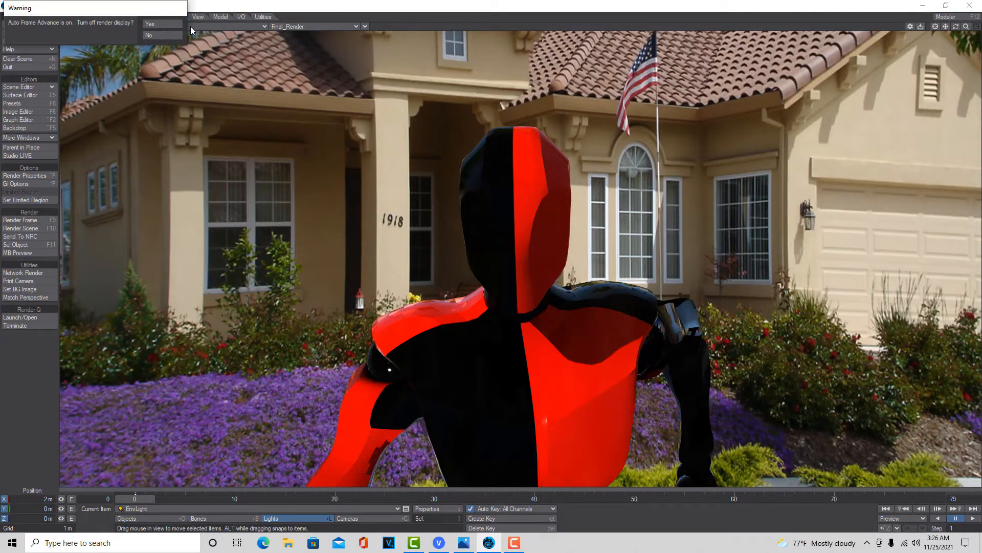
click(155, 25)
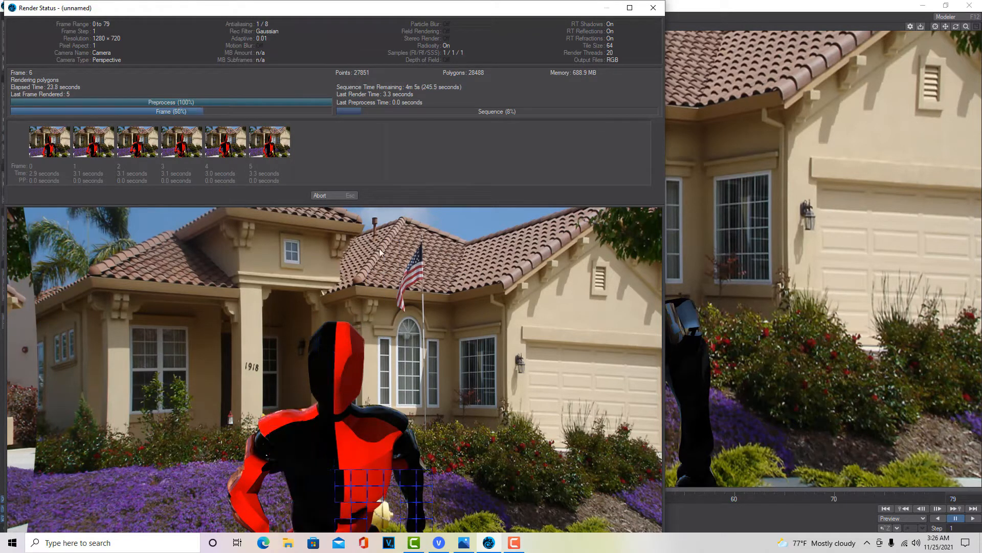
key(Escape)
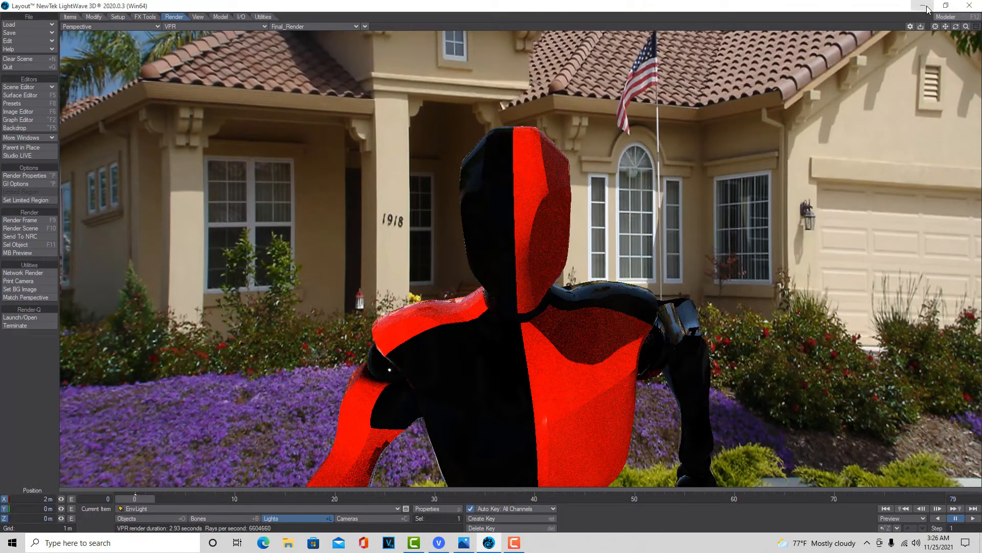
Step: Switch to VEGAS Pro and start a media import from the Desktop folder New folder (2)
click(932, 9)
mouse_move(438, 547)
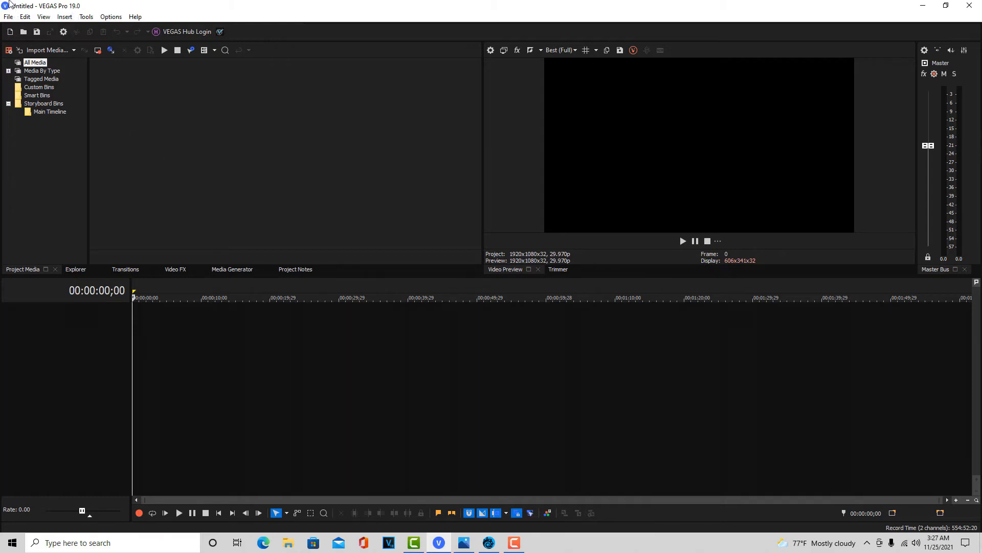
click(8, 16)
mouse_move(102, 134)
click(235, 134)
click(42, 151)
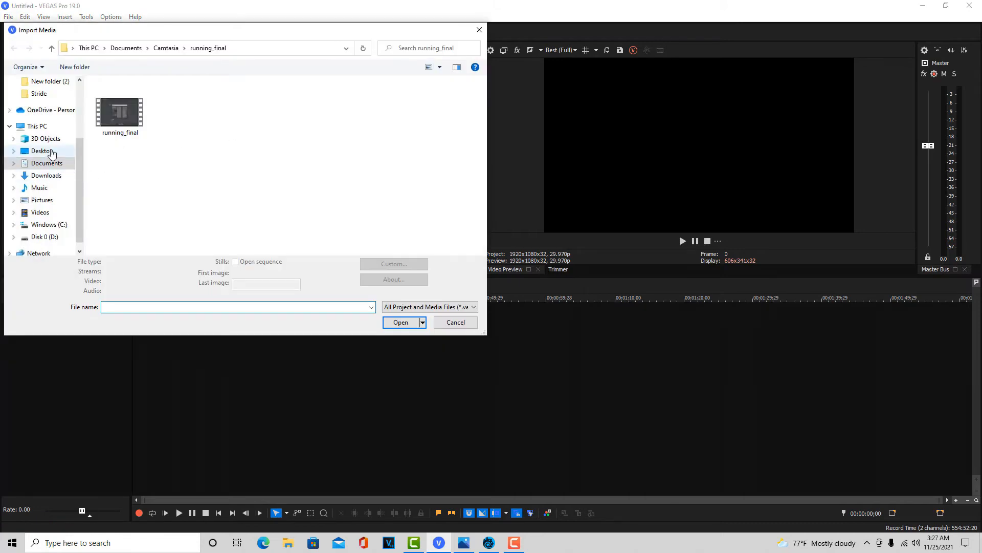
double_click(232, 110)
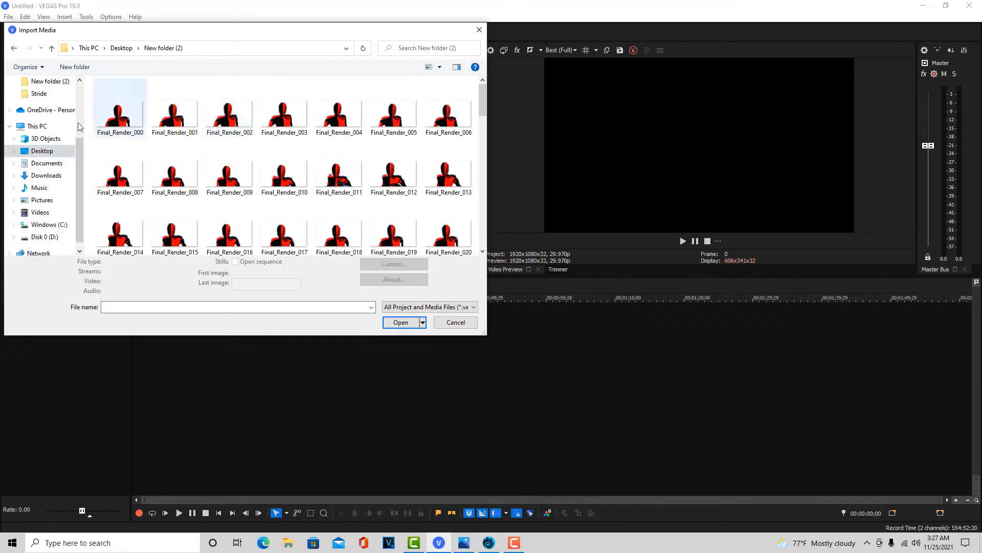
Step: Import the rendered frames from Final_Render_000 through 099 as an image sequence with the default media properties
click(103, 123)
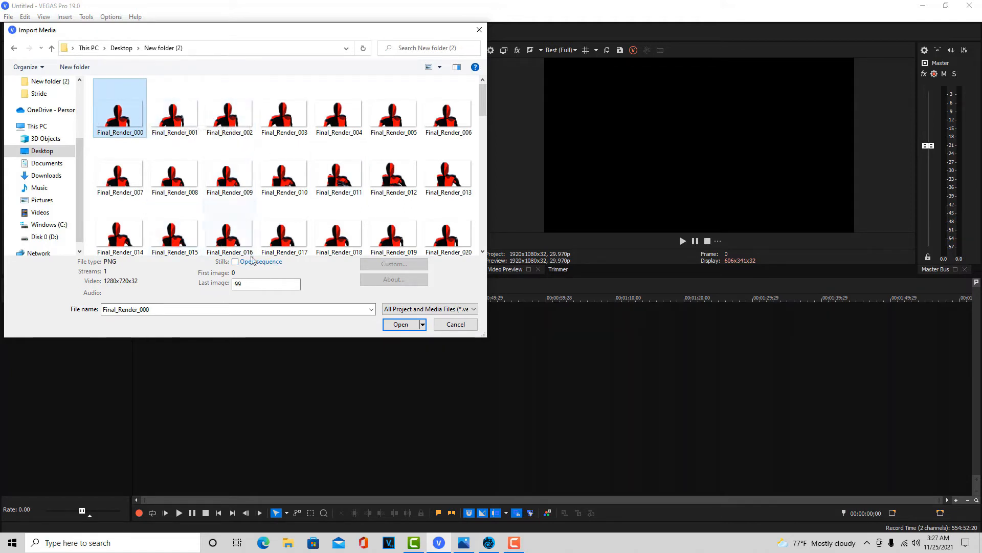
click(236, 262)
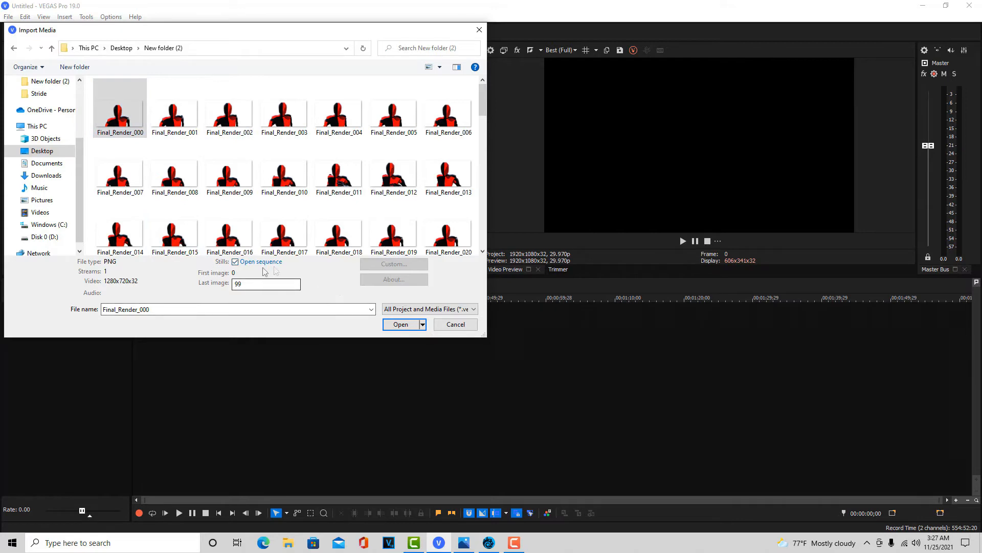
click(401, 324)
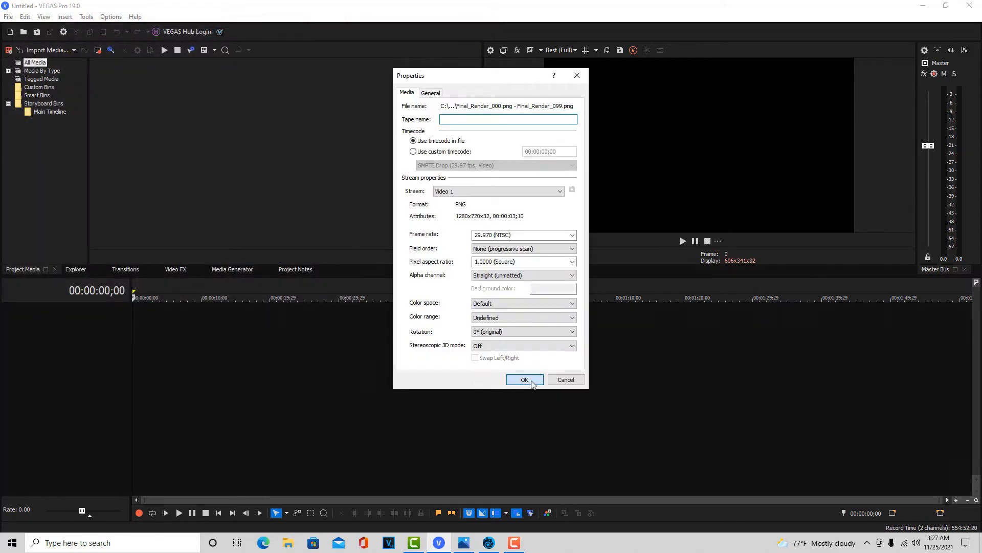
click(525, 380)
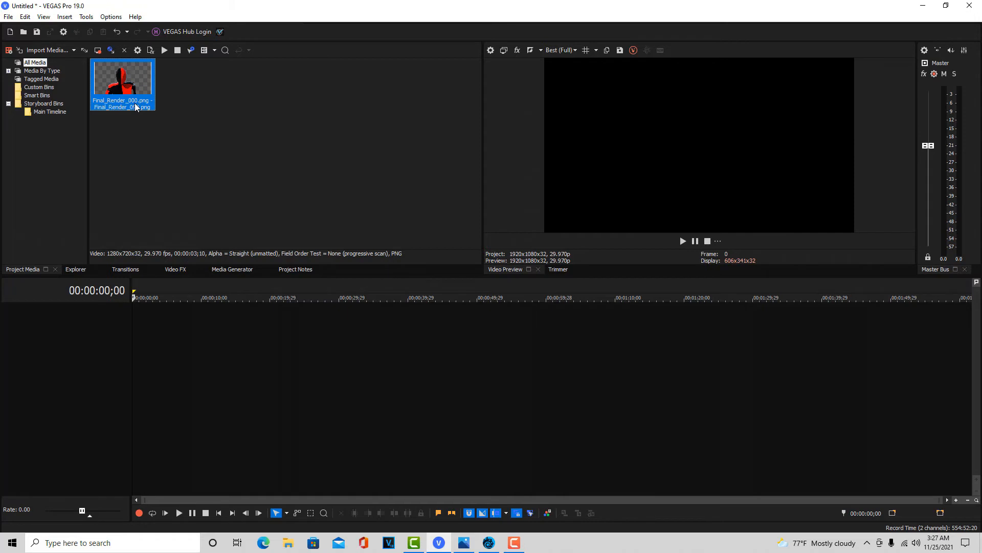
Step: Place the Final_Render sequence on the timeline and match the project video settings to it
drag(135, 104, 311, 231)
drag(369, 321, 368, 321)
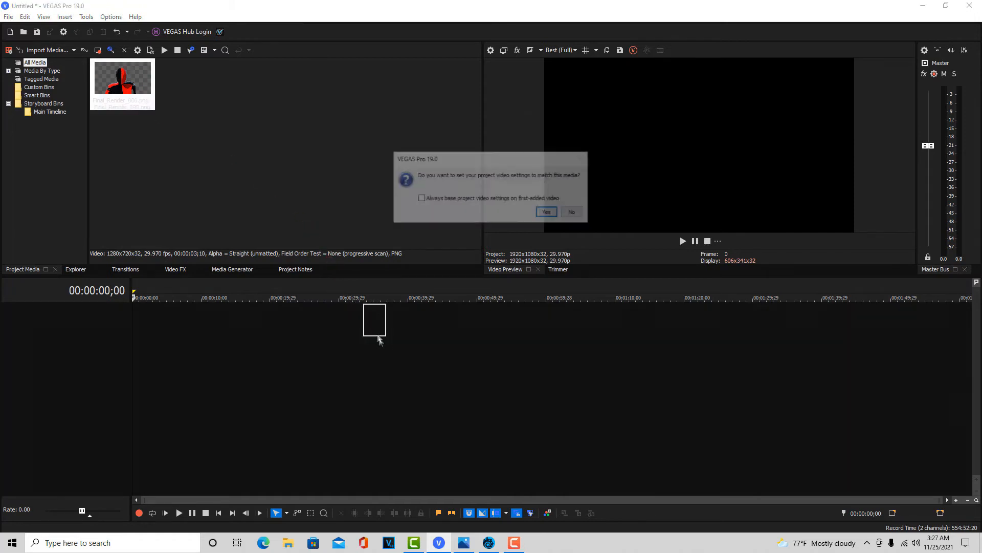
click(545, 219)
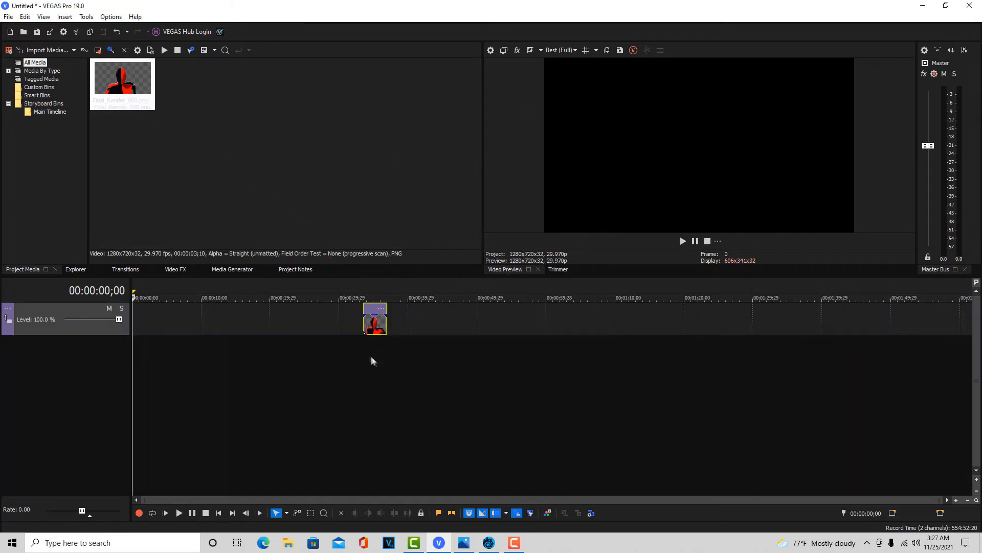
Step: Play the character clip from near its start on the timeline to check the animation, then stop playback
click(372, 357)
key(space)
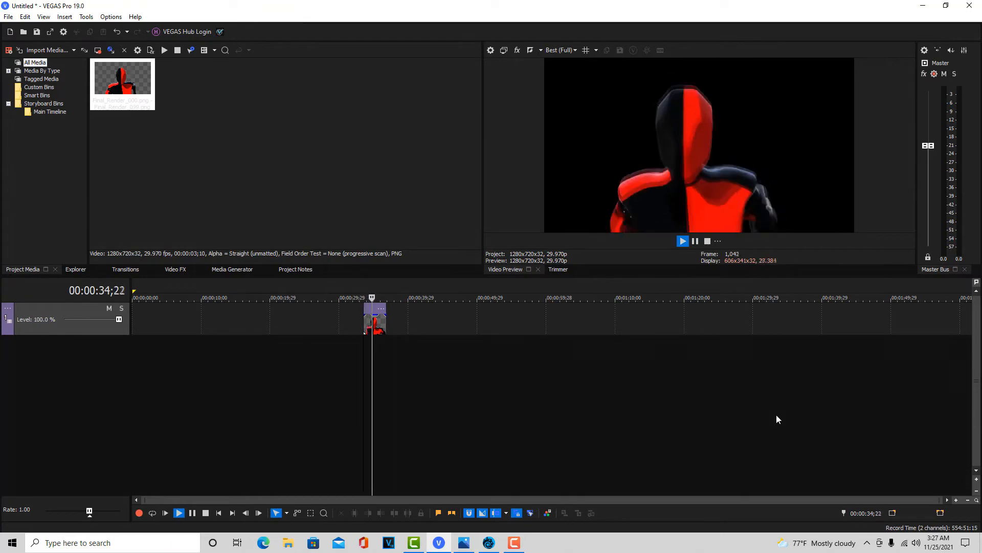
key(space)
Step: Import the Ranch_style_home_in_Salinas,_California image from the Desktop into the project media
click(8, 17)
mouse_move(128, 134)
click(160, 136)
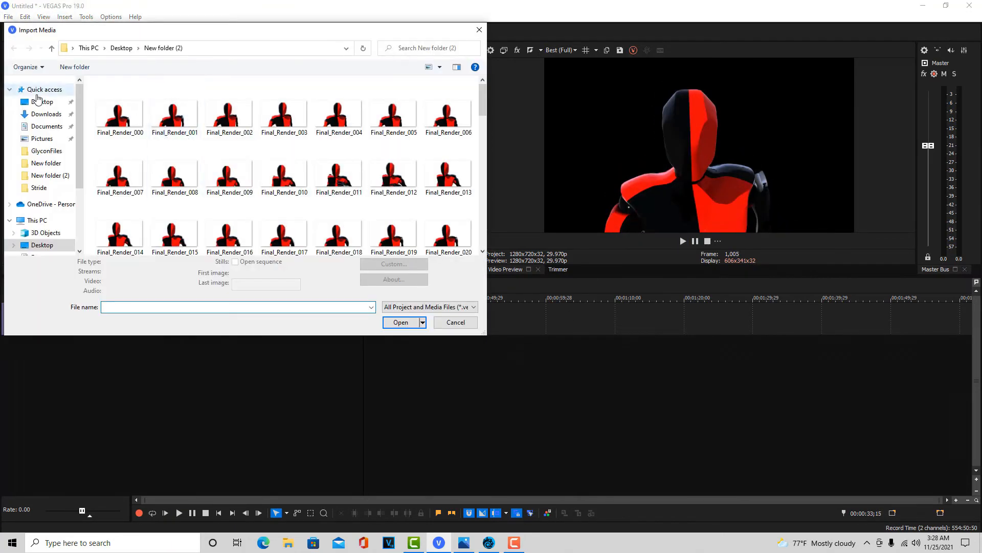
click(41, 101)
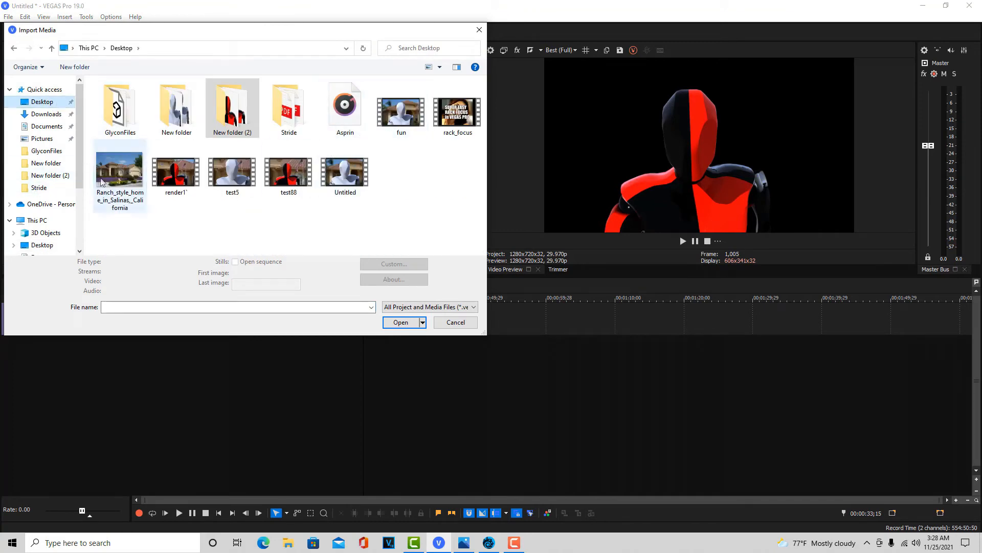
click(119, 174)
click(411, 325)
Step: Place the house image on a track beneath the character clip and trim its end to match that clip's end
drag(205, 104, 373, 378)
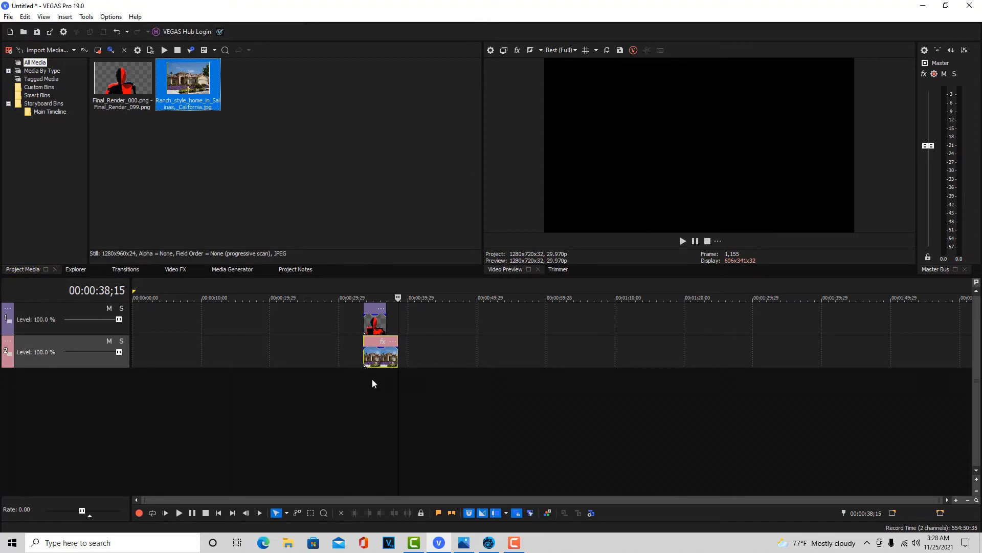
click(371, 382)
scroll(581, 409, up, 2)
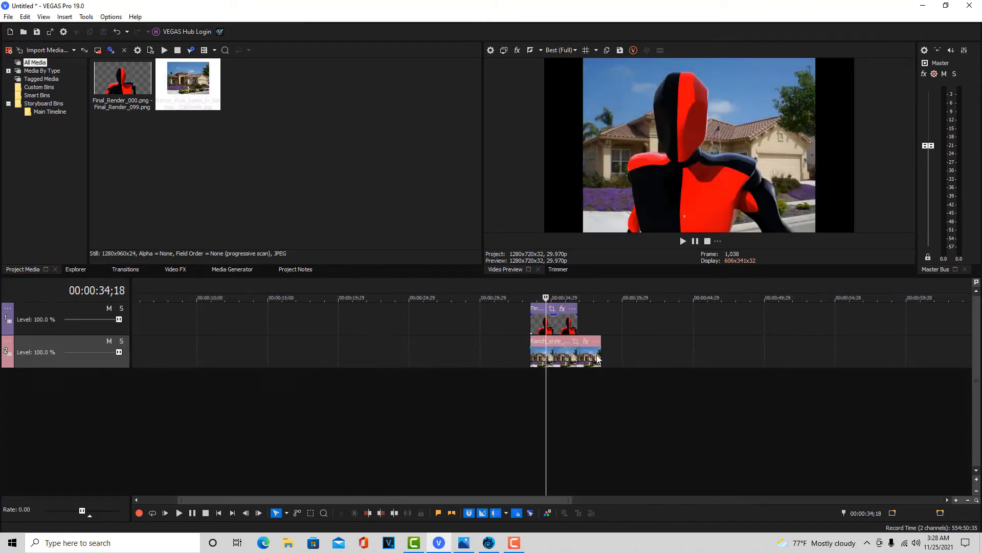
drag(602, 361, 578, 361)
click(536, 383)
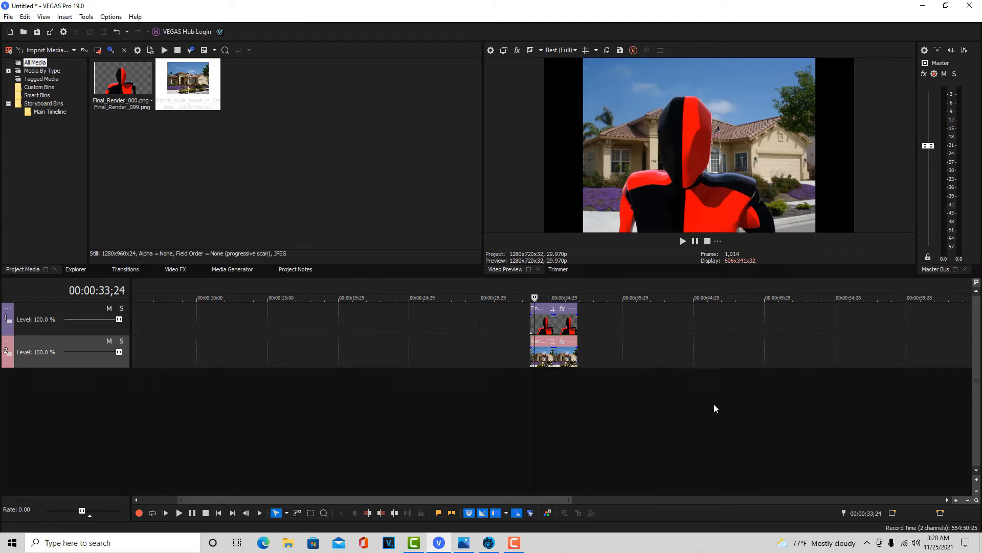
Step: Open the Pan/Crop settings of the house image clip on the timeline
scroll(717, 403, up, 4)
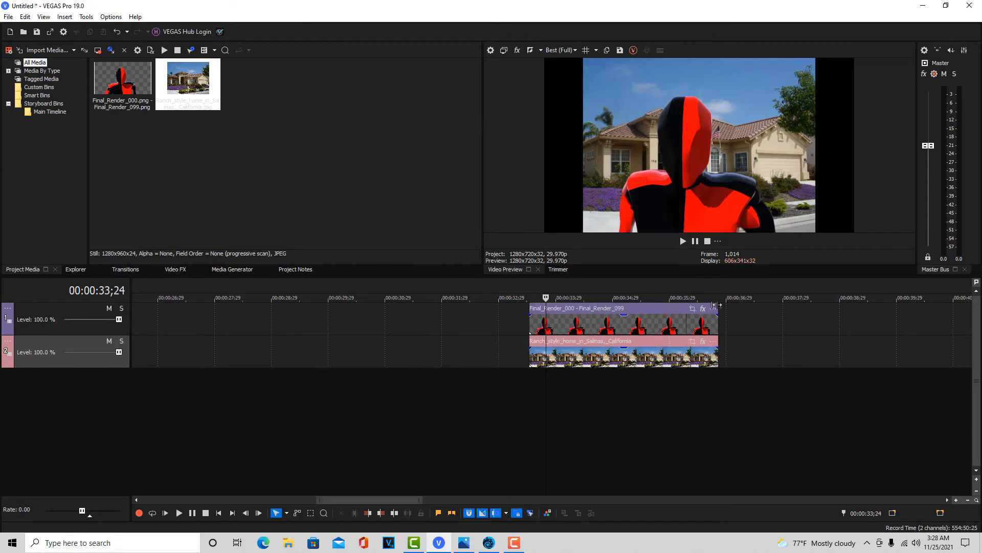
click(692, 342)
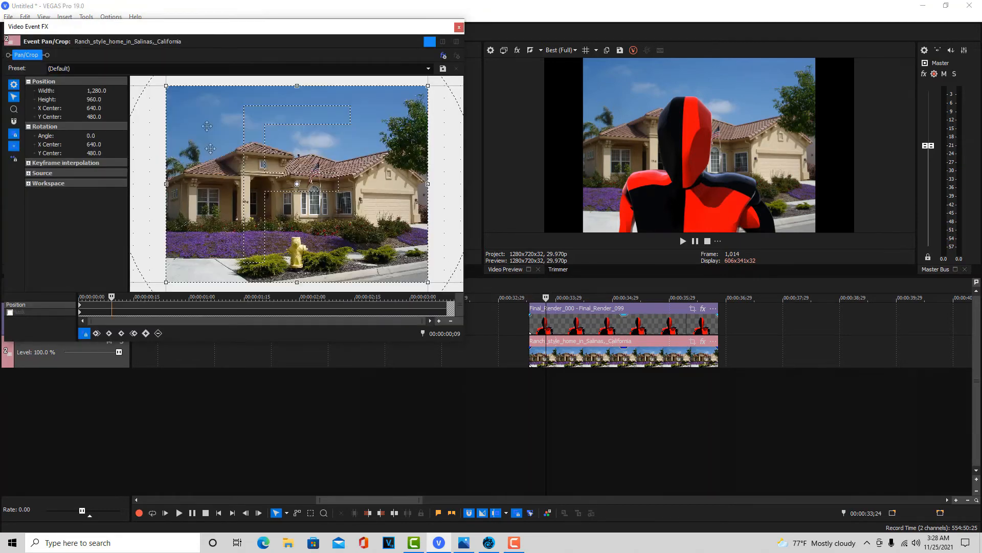
click(429, 69)
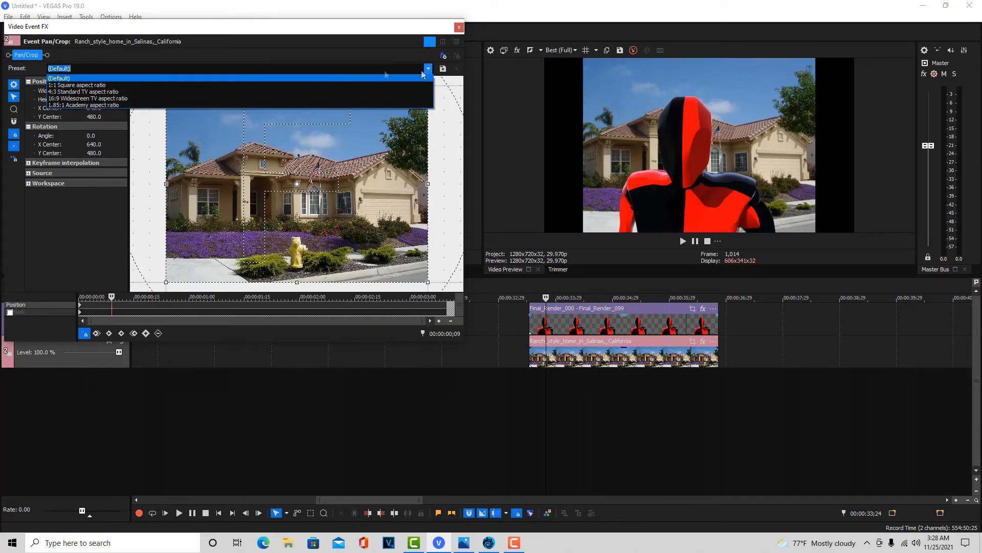
click(100, 102)
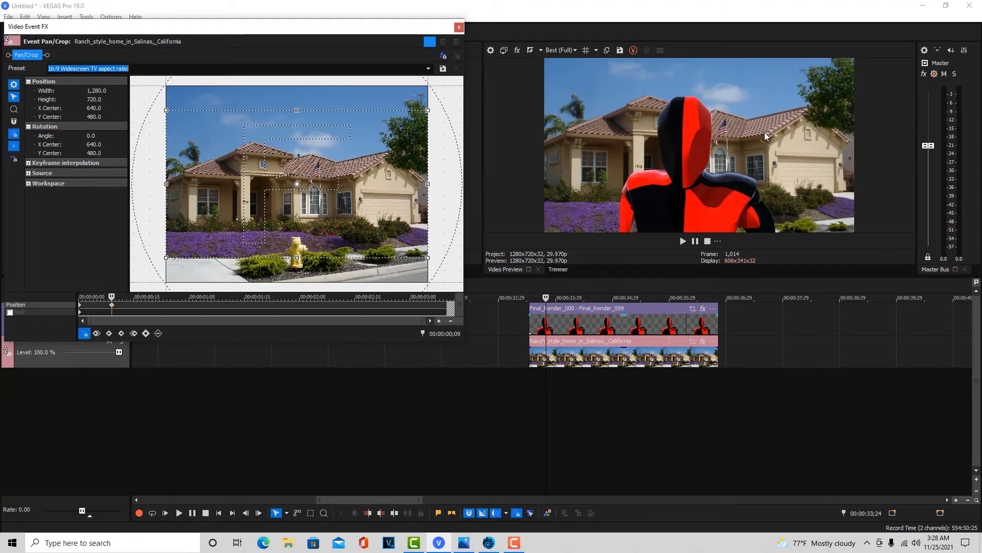
click(112, 305)
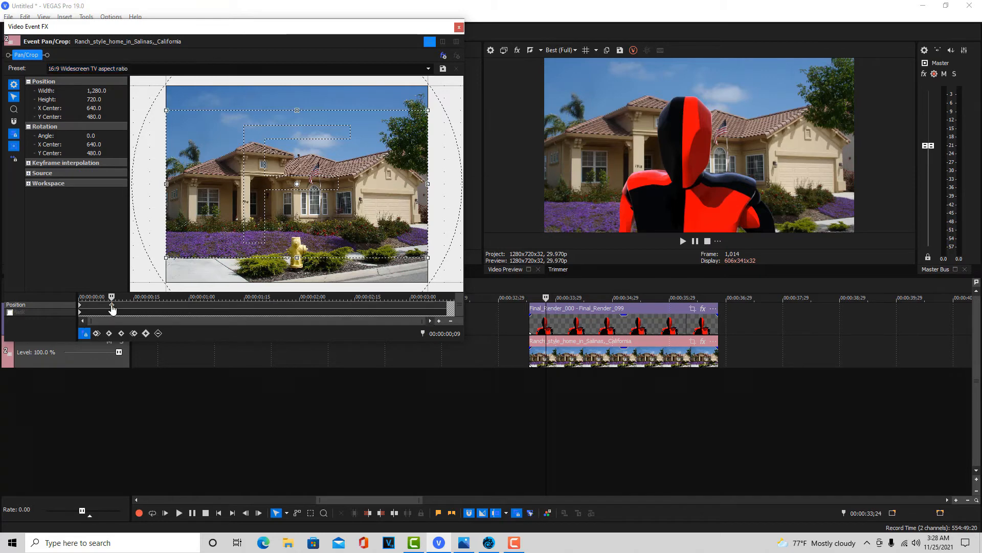
click(157, 333)
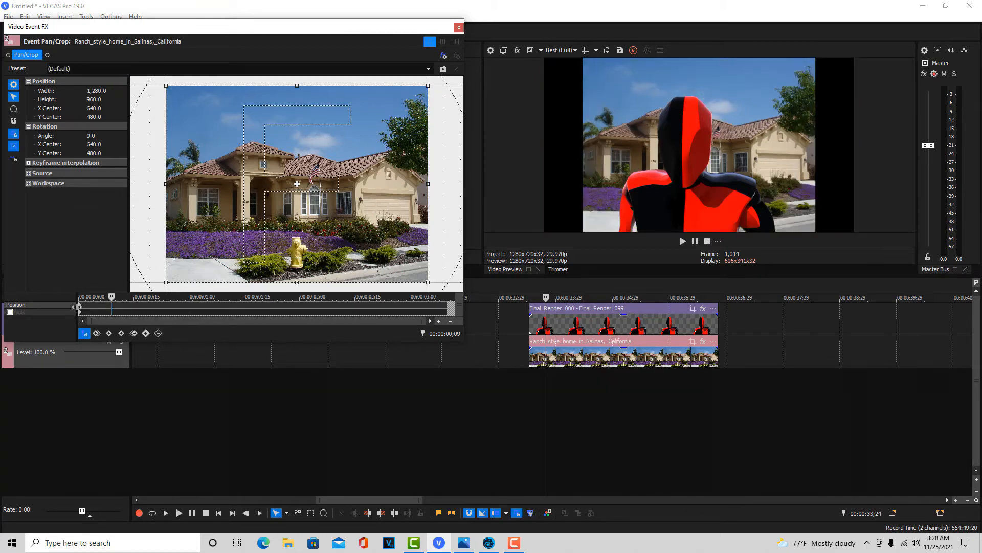
Step: At the house clip's first frame, apply the 16:9 Widescreen TV aspect ratio preset and shrink the crop frame to about 372 × 210
click(80, 305)
click(83, 334)
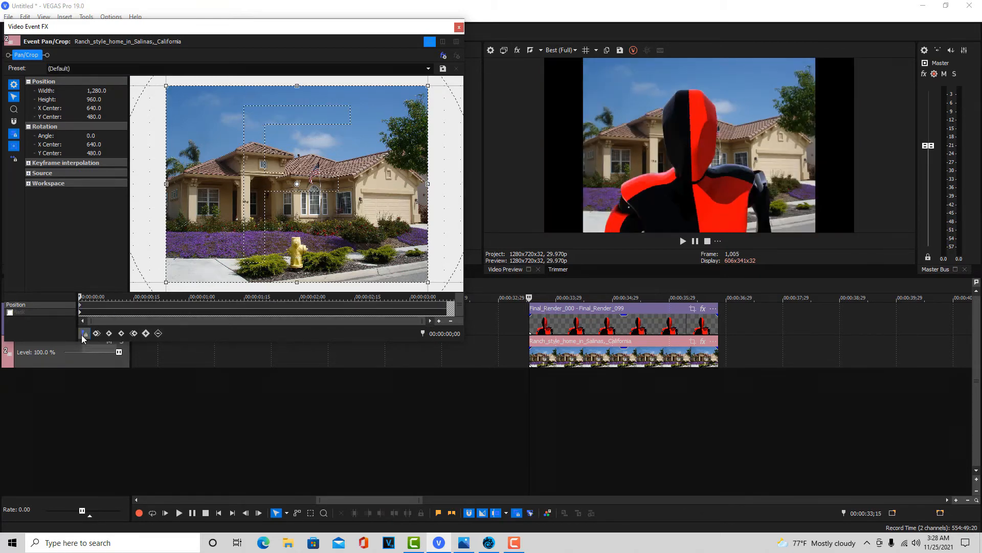
click(83, 334)
drag(425, 281, 350, 205)
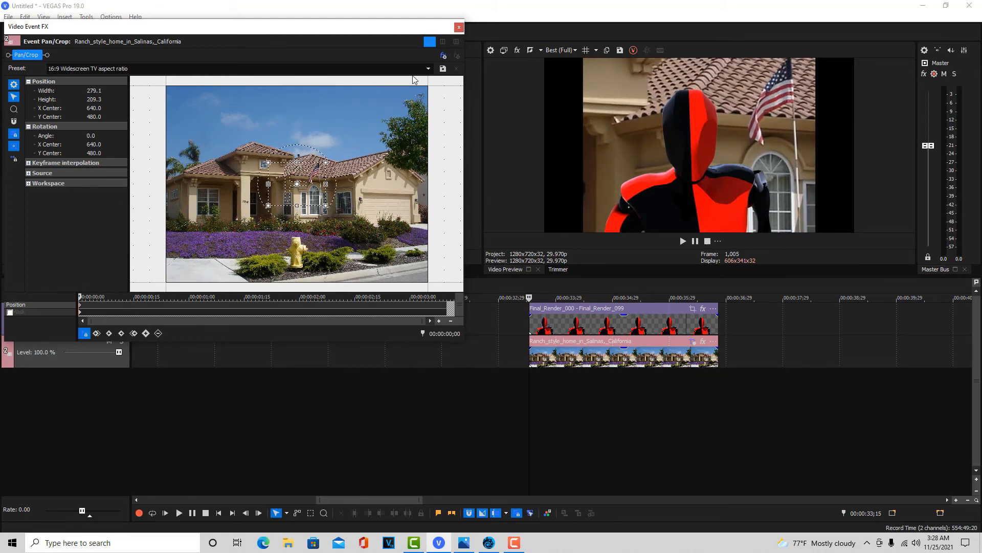
click(428, 69)
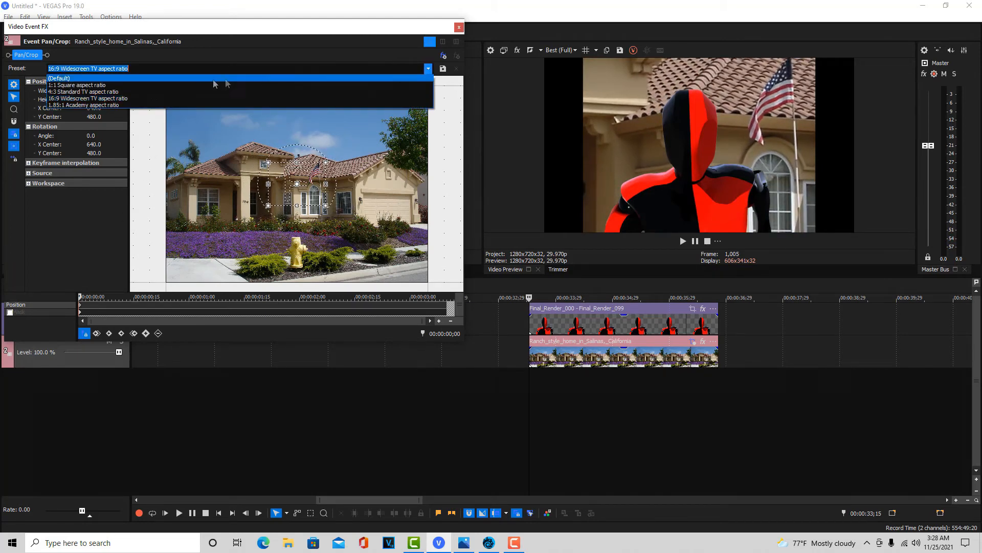
click(123, 99)
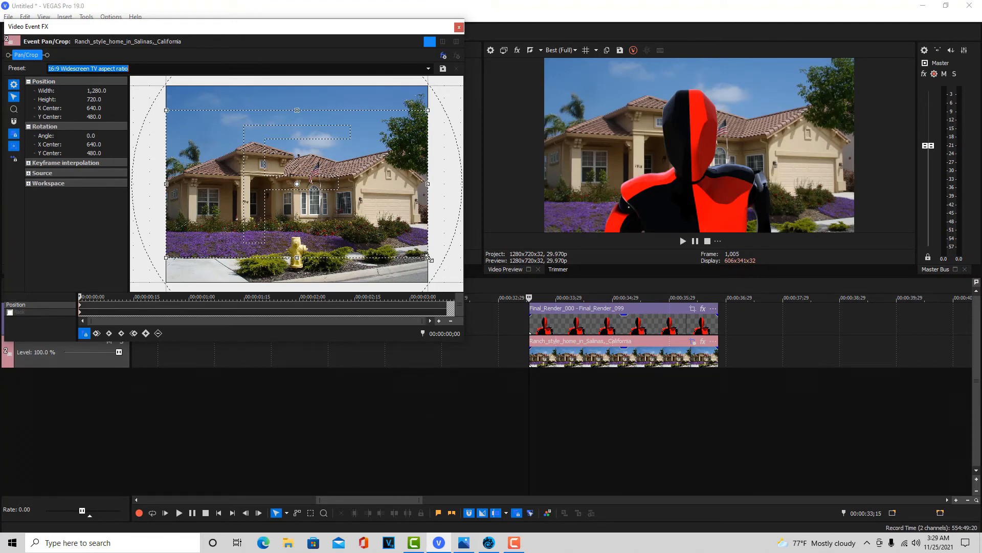
drag(428, 257, 362, 205)
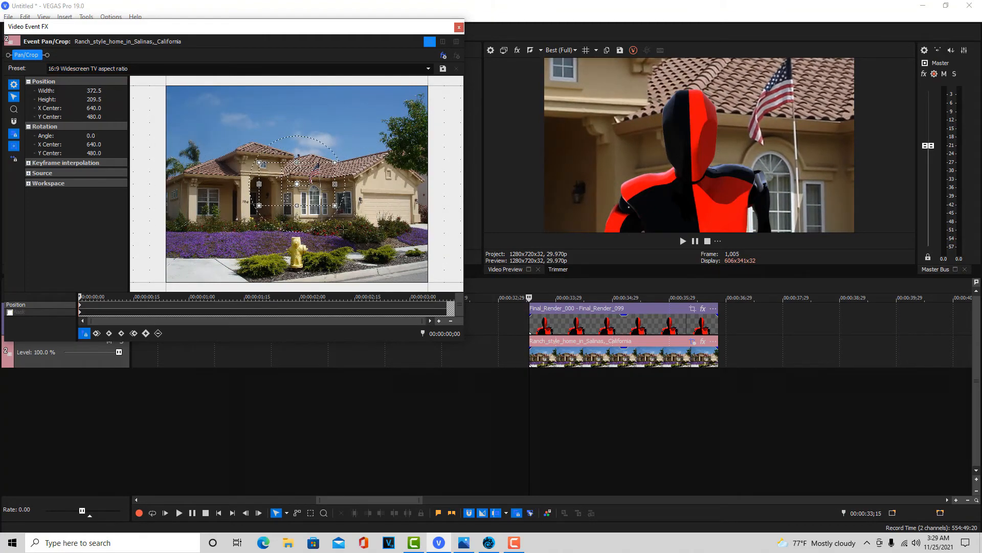
Step: Keyframe a wider crop of about 1,148 × 646 on the house image at 00:00:03;08, near the clip's end
click(441, 310)
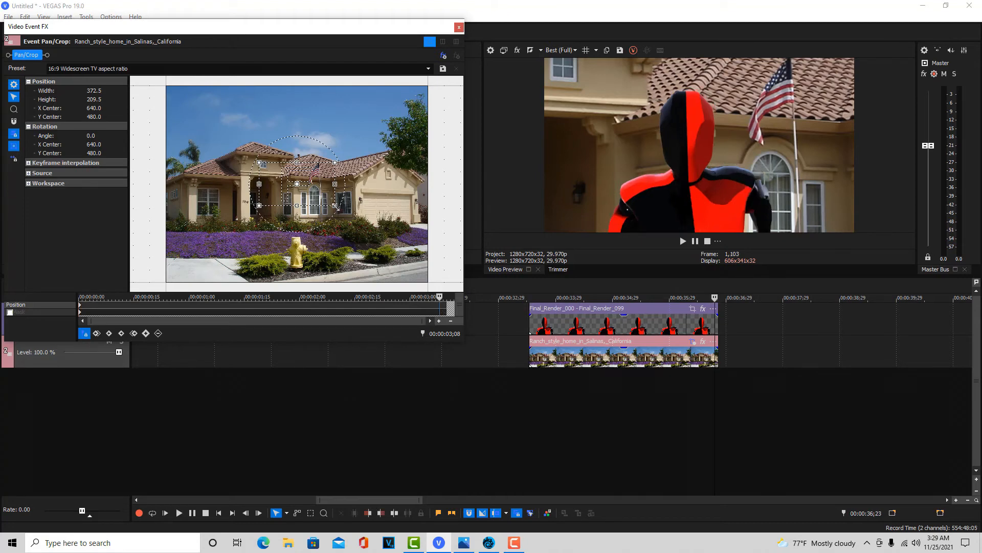
drag(336, 207, 415, 282)
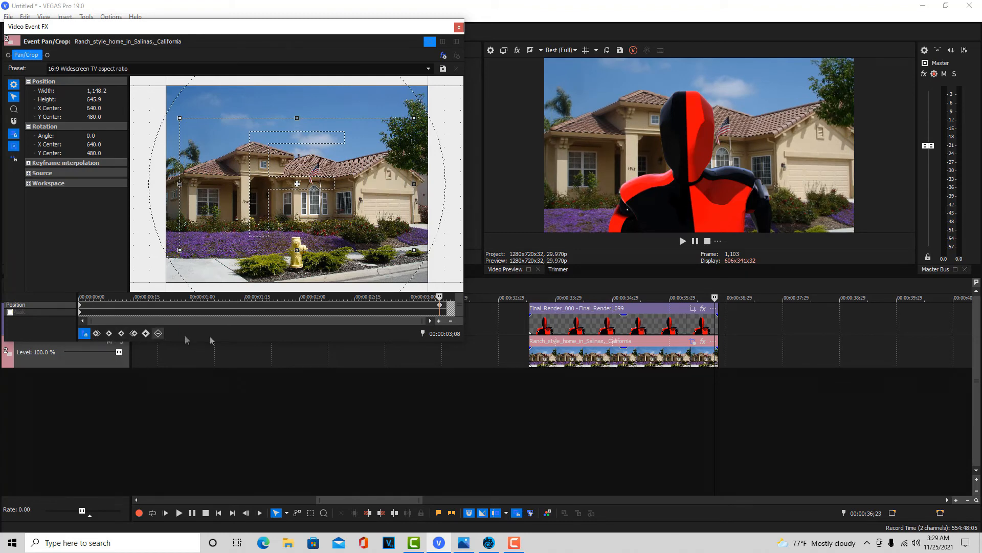
Step: Play the clips from their start to check the animated background crop, then close the Pan/Crop settings
click(527, 376)
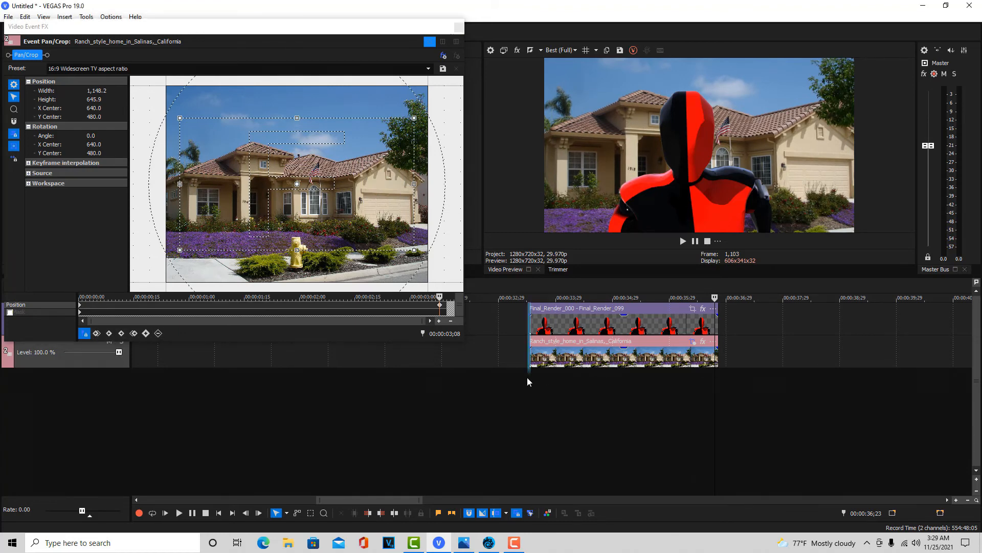
key(space)
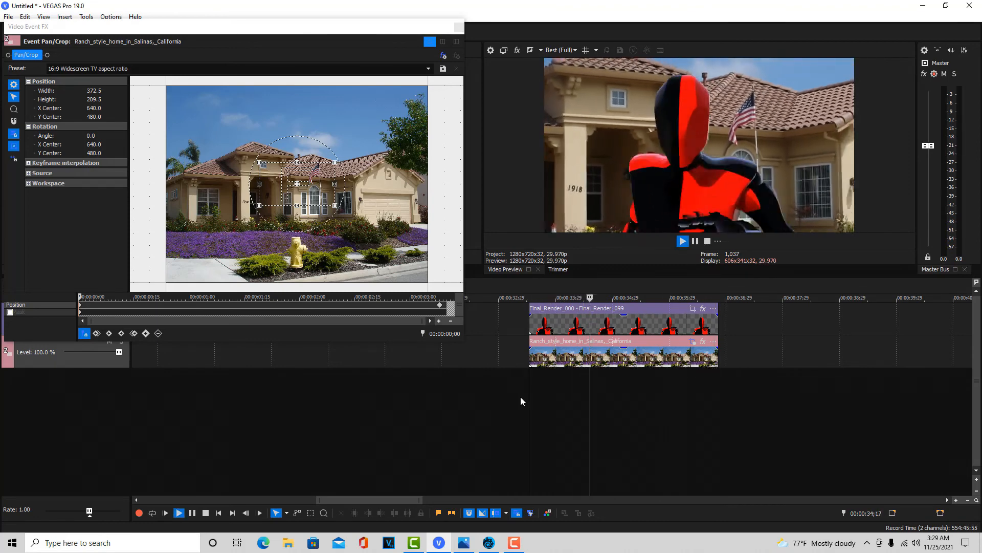
key(space)
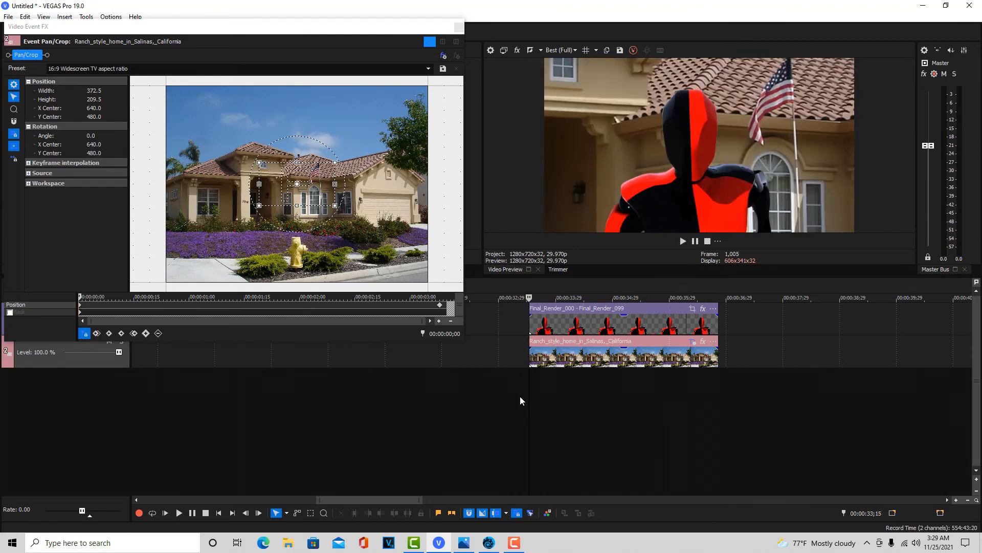
click(458, 28)
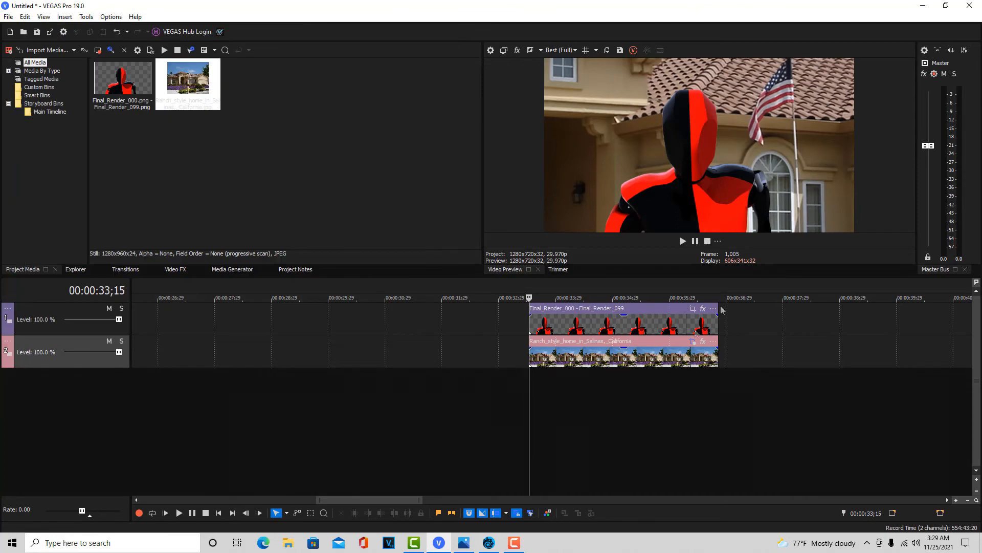
Step: Add the Defocus effect to the house image clip with a bloom threshold of 100 and a radius of about 1.84
click(703, 342)
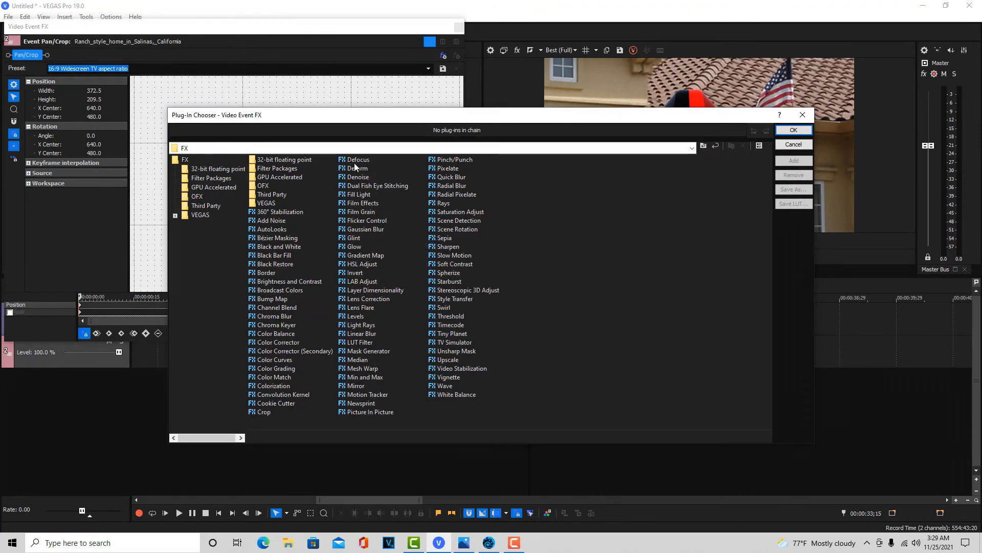
click(354, 160)
click(793, 160)
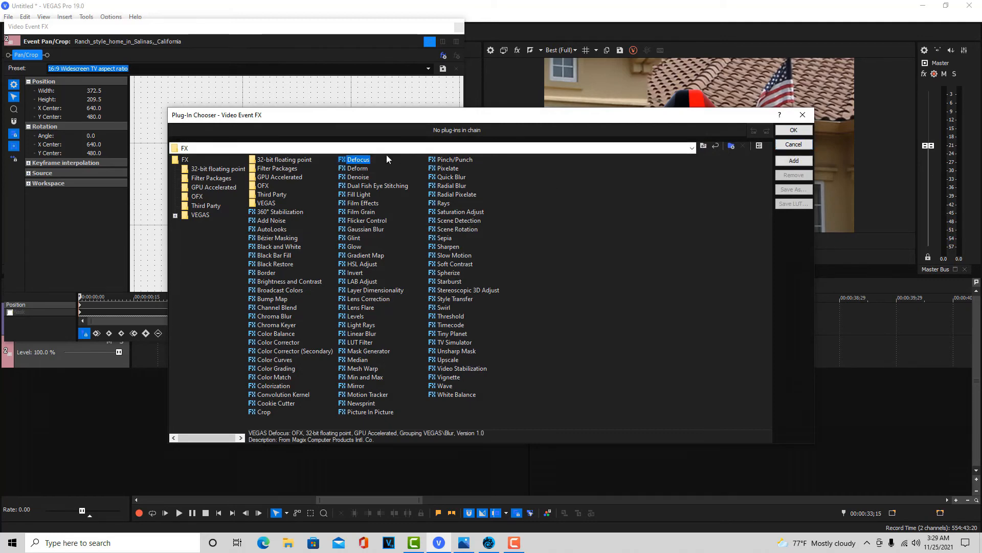
click(793, 130)
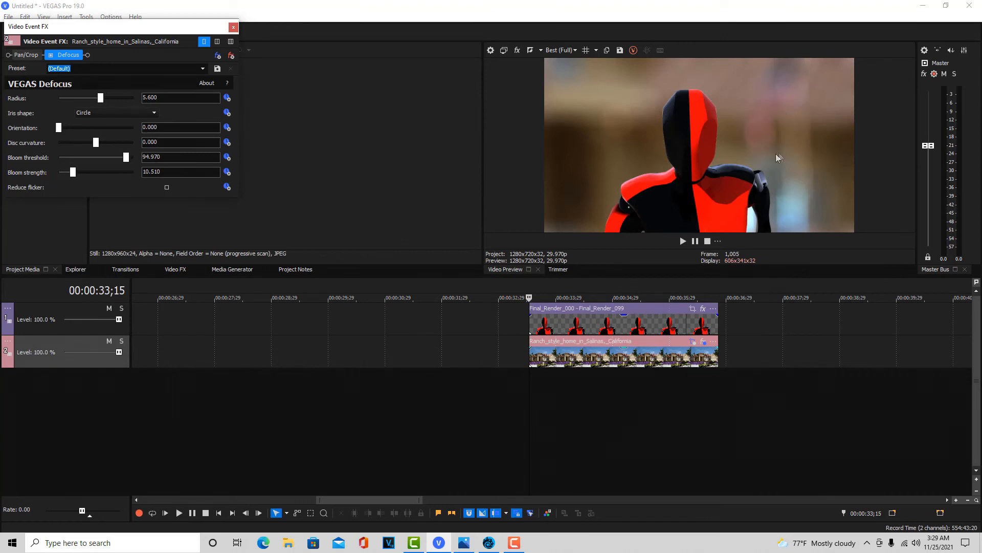
drag(126, 159, 147, 153)
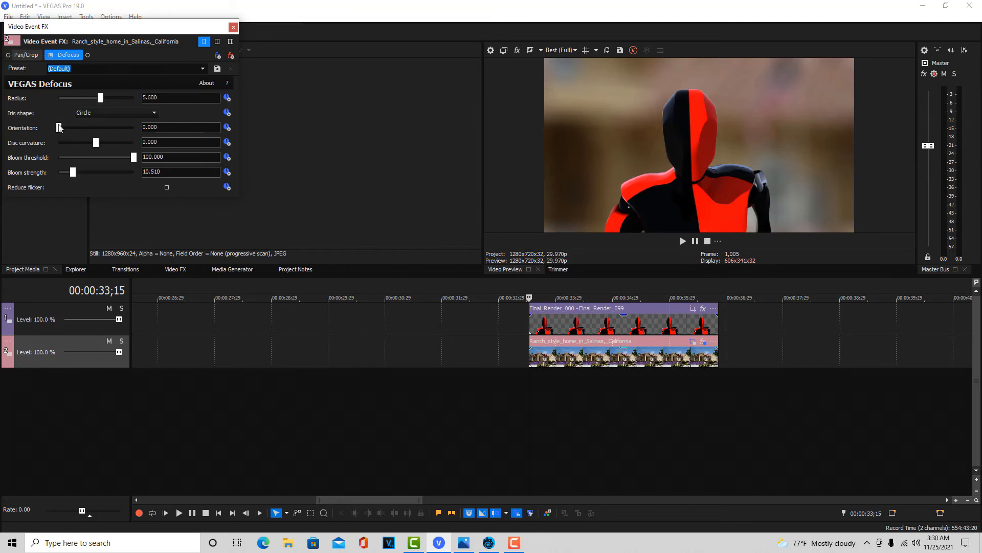
drag(101, 98, 74, 103)
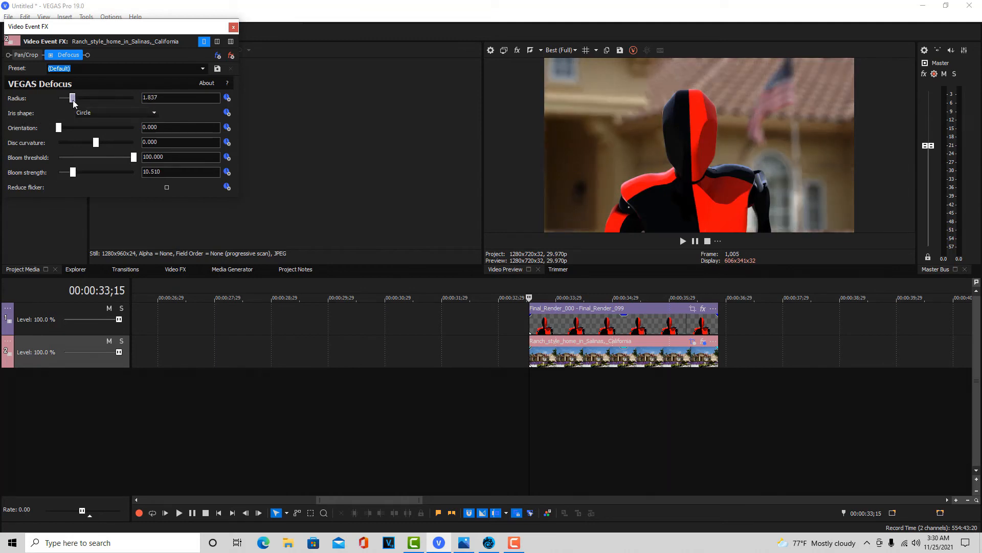
Step: Play the composite from the clips' start to check the character against the defocused background, then stop playback
click(528, 377)
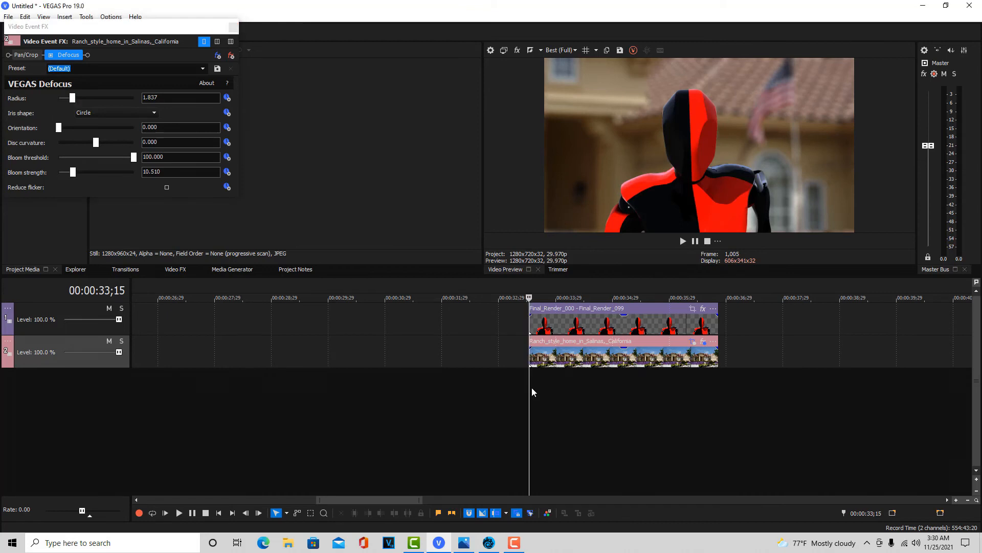
key(space)
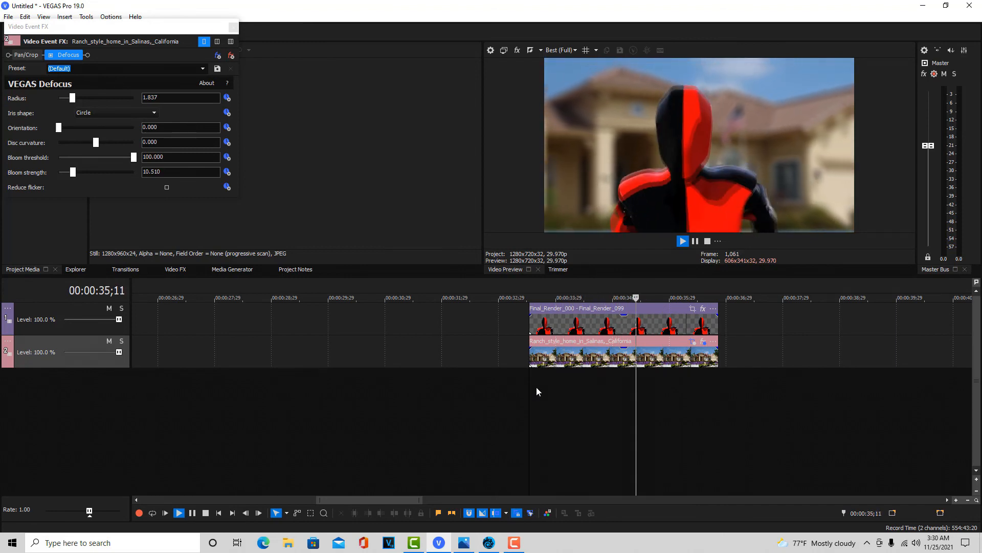
key(space)
key(space)
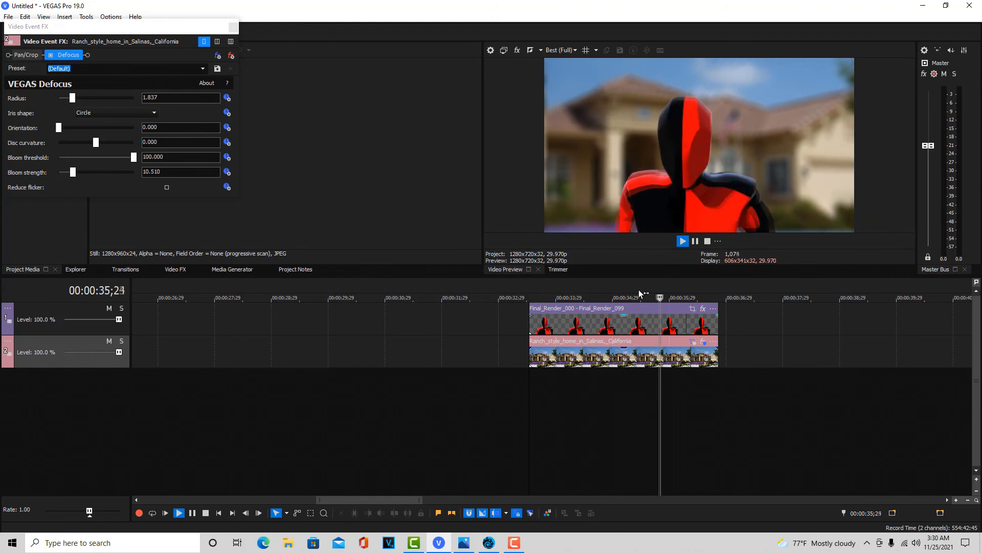
key(space)
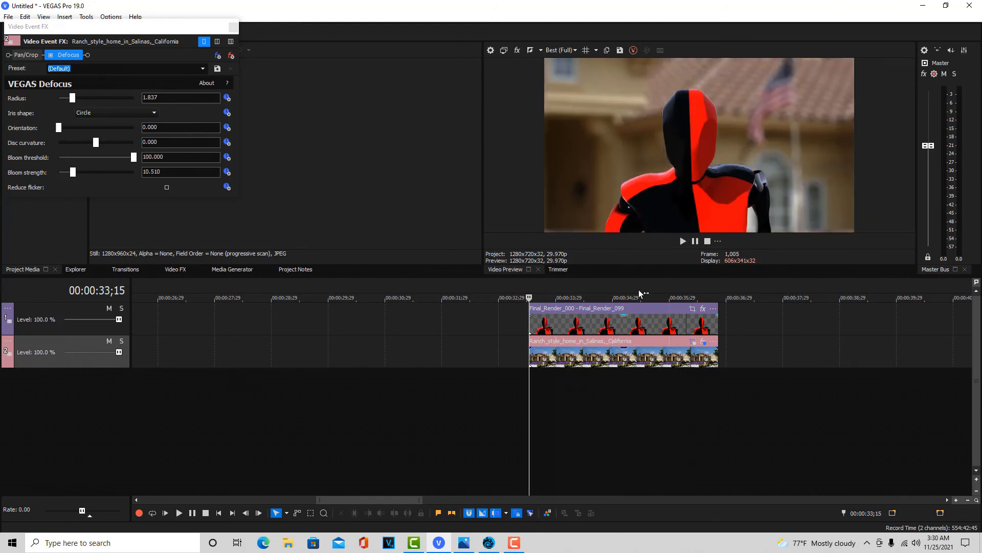